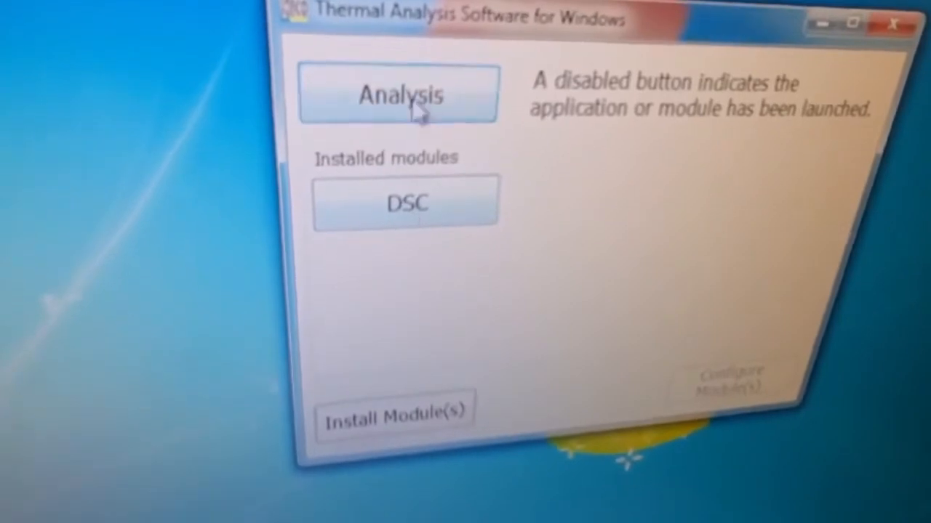
# Launch the Analysis application from the thermal analysis software and open its ASCII Export tool
pyautogui.click(429, 138)
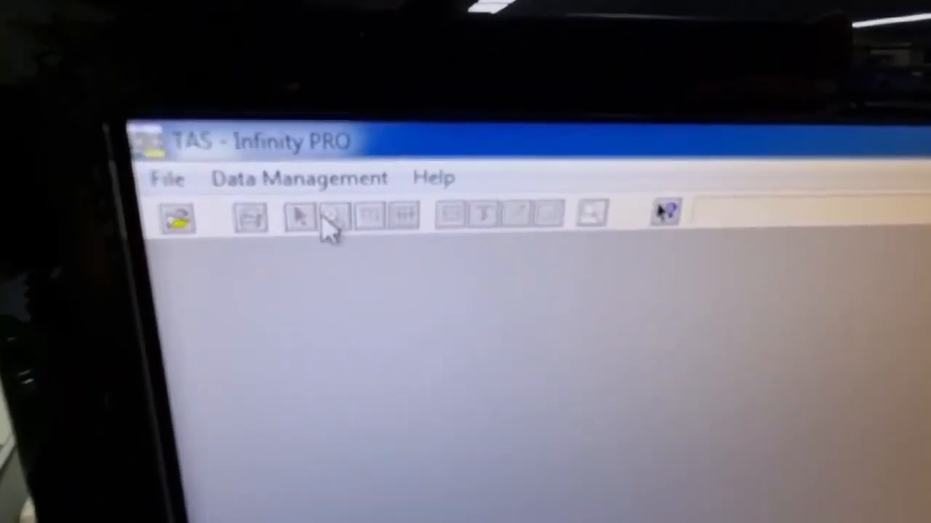
pyautogui.click(331, 184)
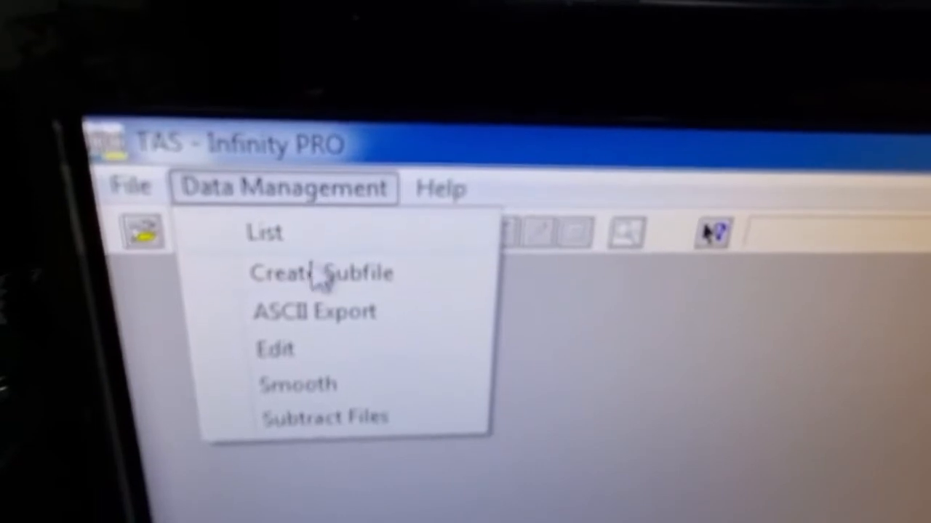
pyautogui.click(333, 320)
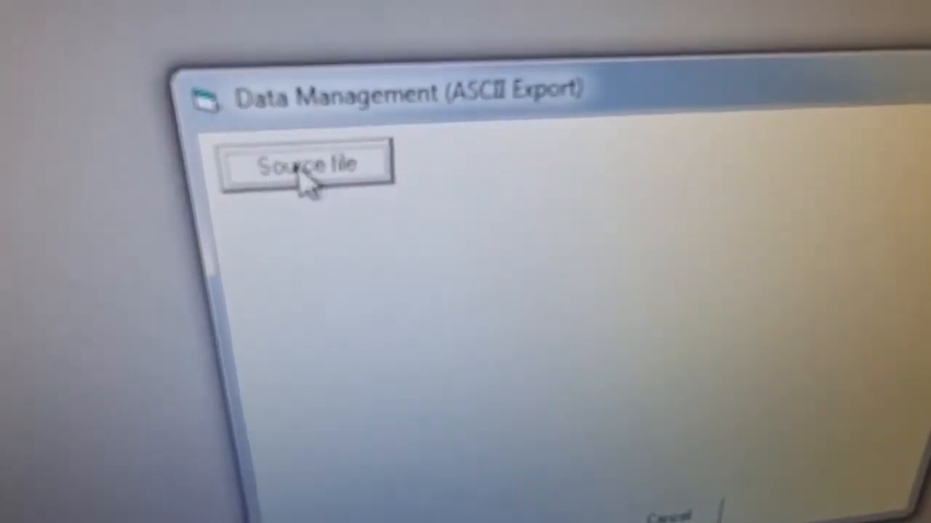
# Choose Tartaric acid(3.89).DSC from the Tartaric acid folder as the source file for the ASCII export
pyautogui.click(282, 152)
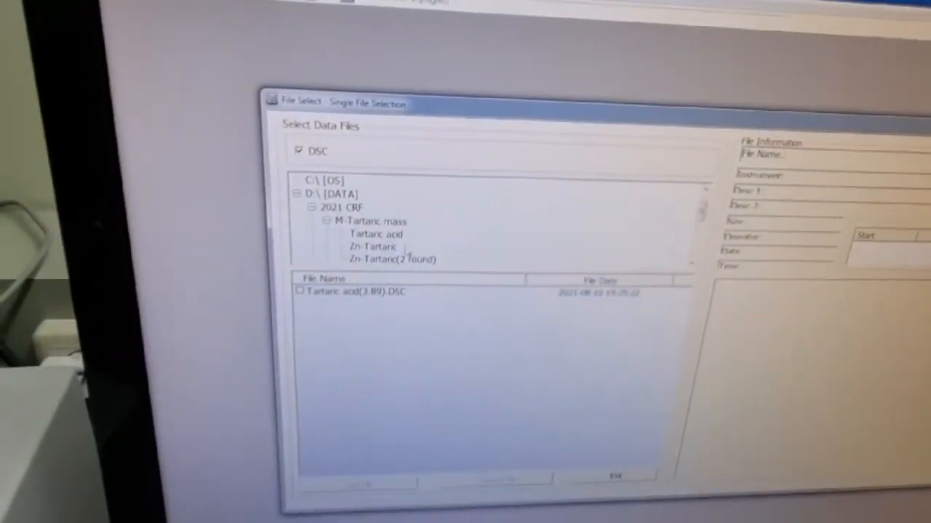
pyautogui.click(377, 248)
pyautogui.click(376, 234)
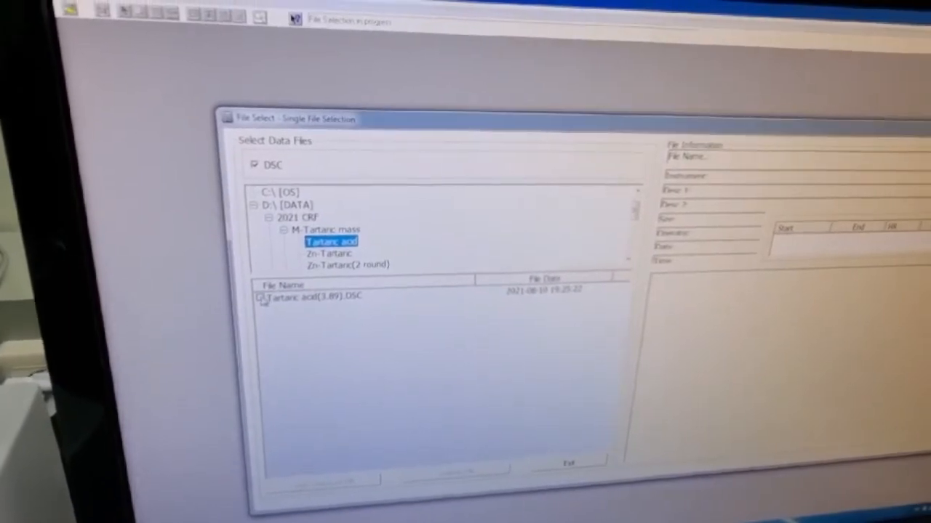
pyautogui.click(264, 294)
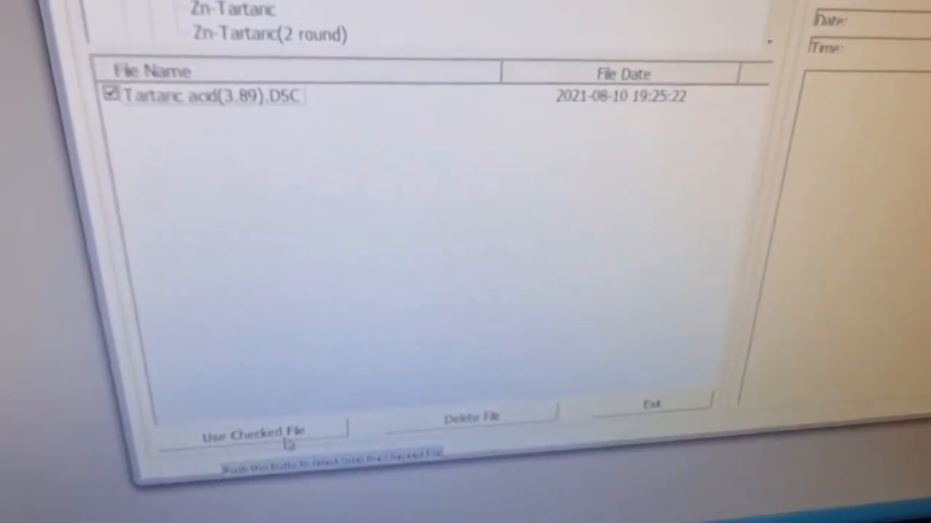
pyautogui.click(292, 442)
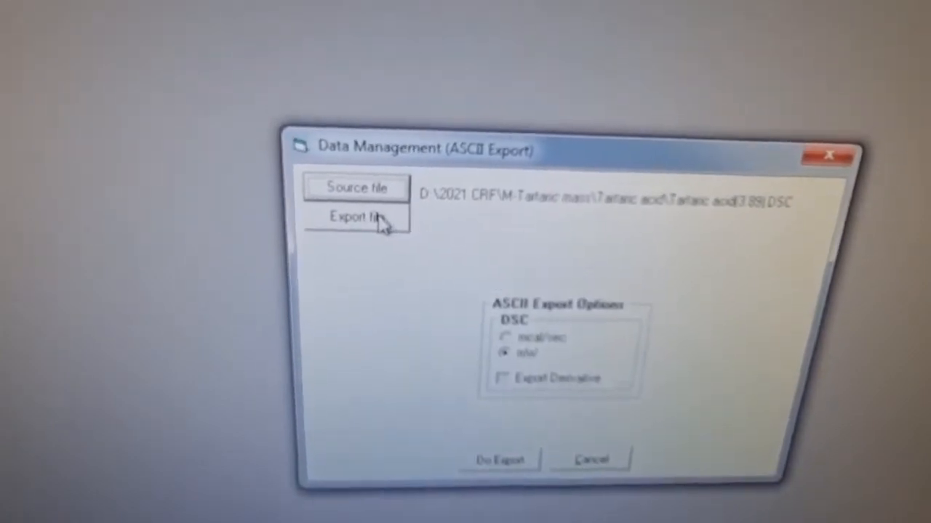
# Name the export file test in the Zn-Tartaric(2 round) folder and run the DSC ASCII export
pyautogui.click(367, 185)
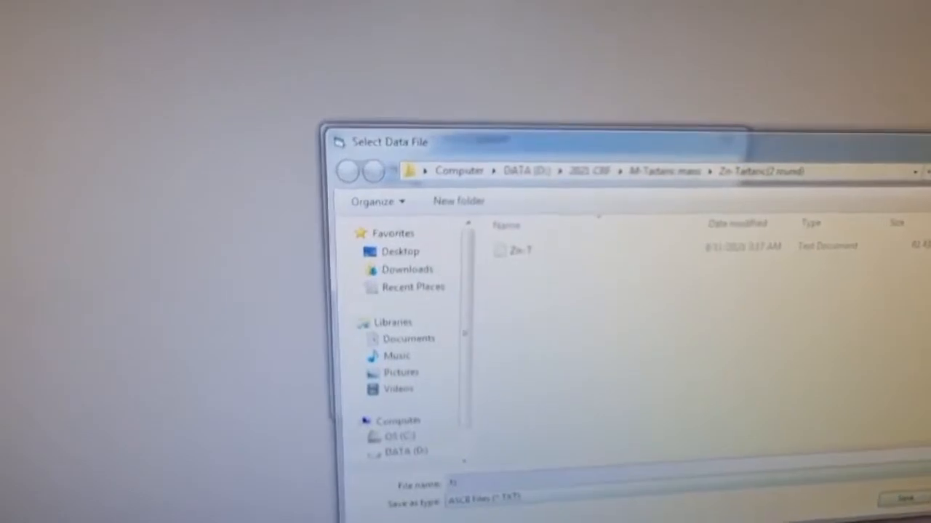
pyautogui.write('est')
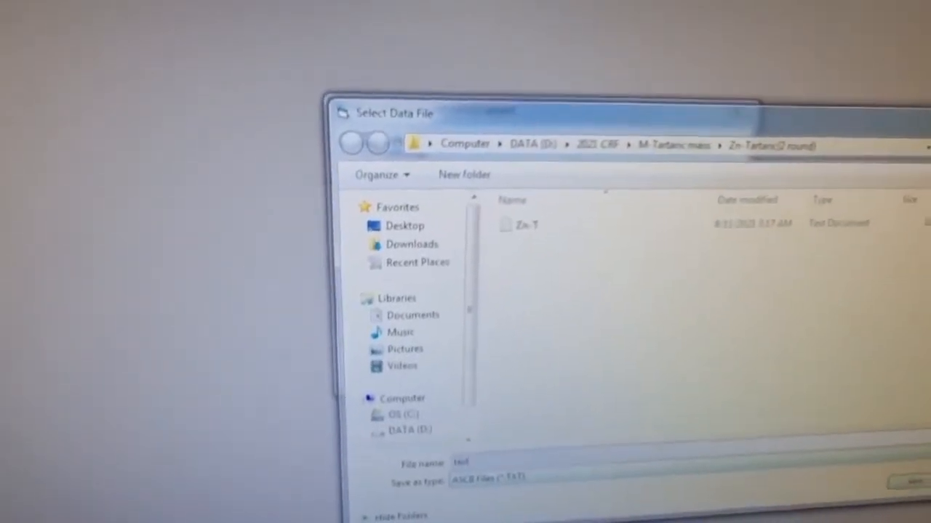
pyautogui.press('Return')
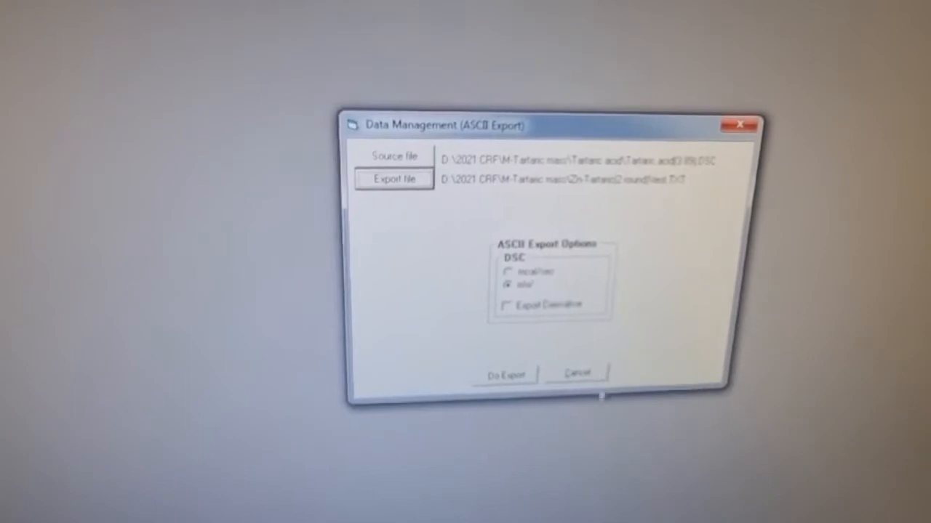
pyautogui.click(509, 375)
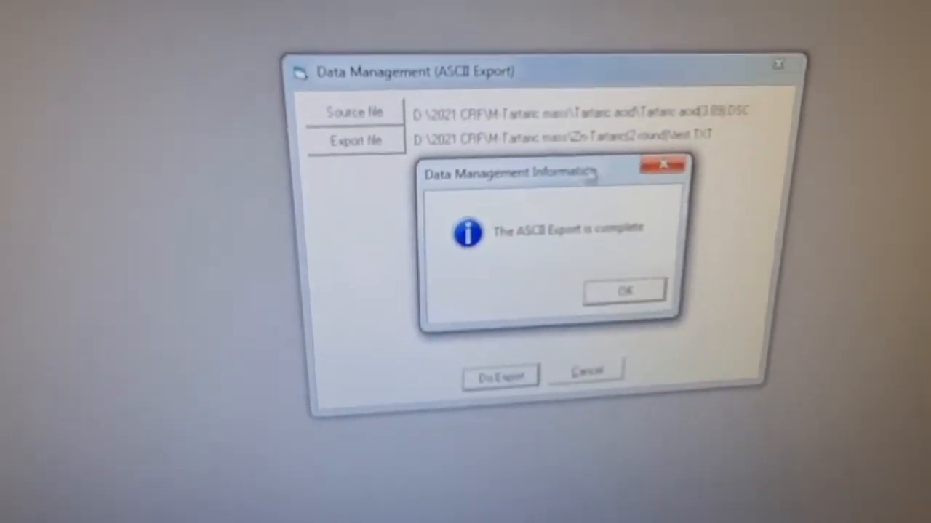
pyautogui.click(610, 322)
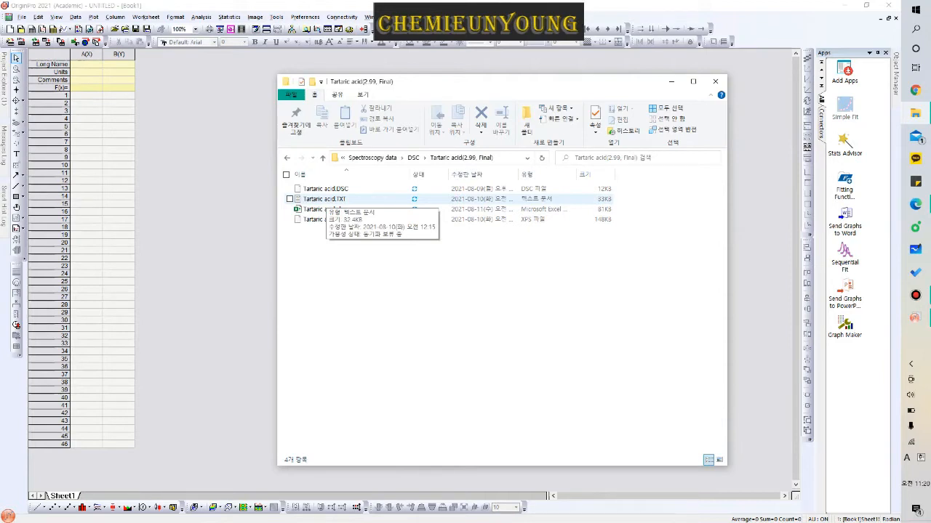
# Import Tartaric acid.TXT from the DSC data folder into the empty OriginPro worksheet and close the folder window
pyautogui.click(328, 199)
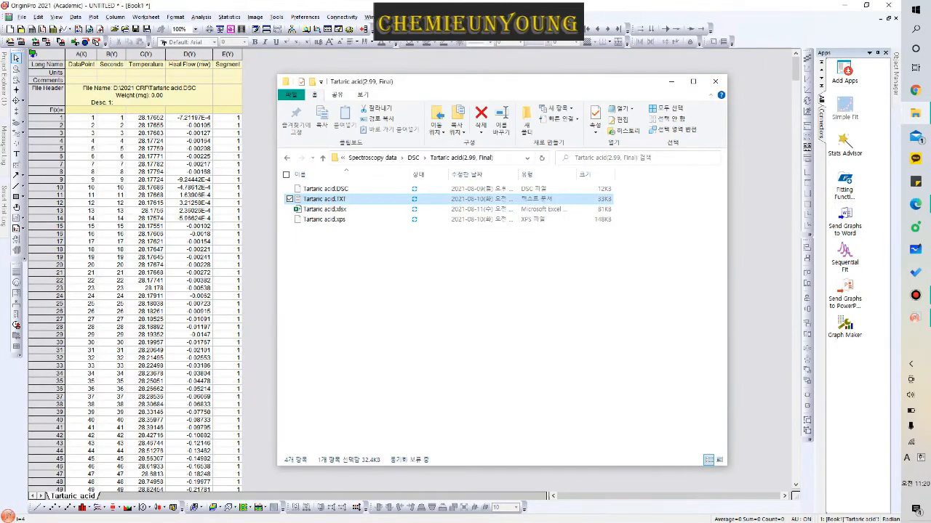
pyautogui.click(716, 81)
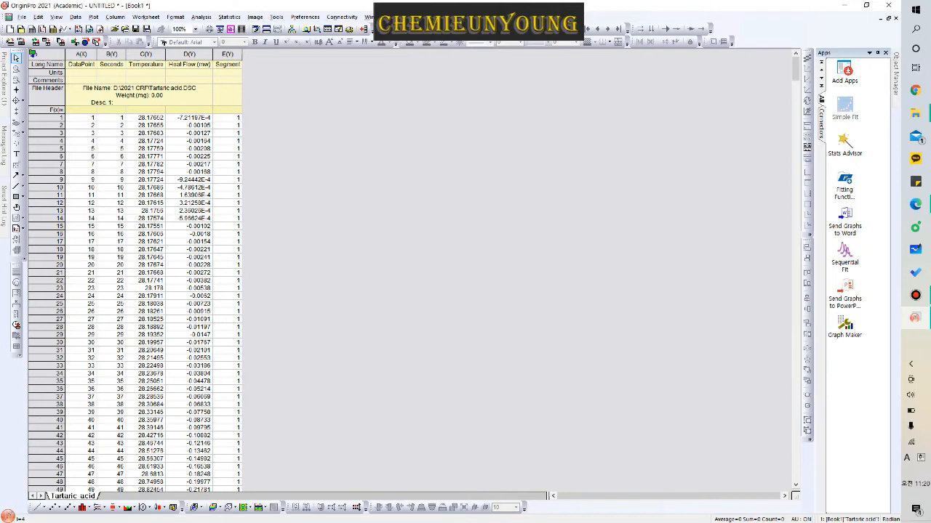
# Delete the DataPoint, Seconds and Segment columns, and designate the Temperature column as X
pyautogui.moveTo(82, 54); pyautogui.dragTo(112, 54)
pyautogui.rightClick(116, 56)
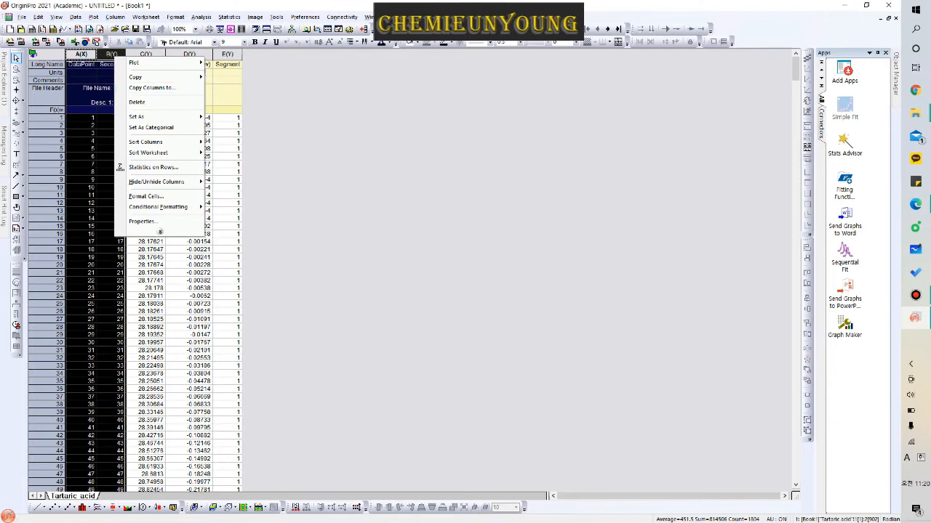
pyautogui.click(145, 102)
pyautogui.rightClick(166, 56)
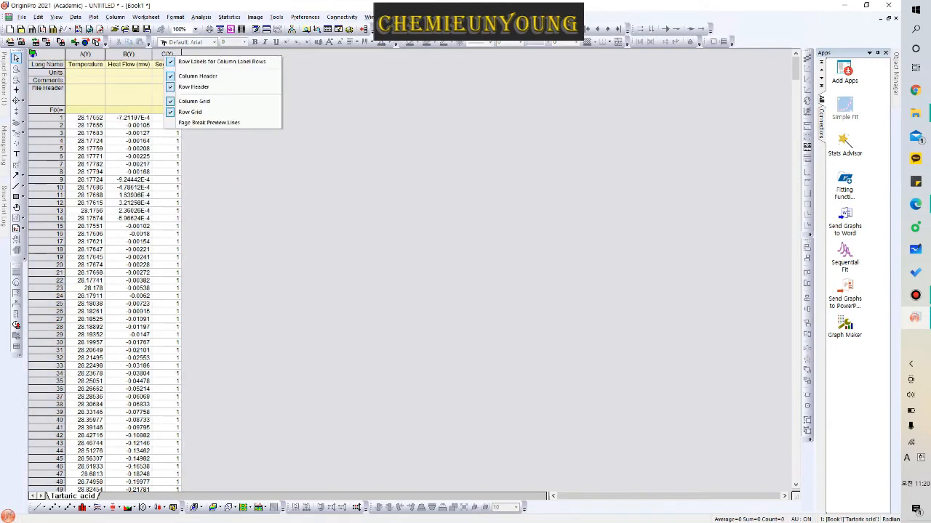
pyautogui.click(167, 55)
pyautogui.rightClick(162, 55)
pyautogui.click(189, 100)
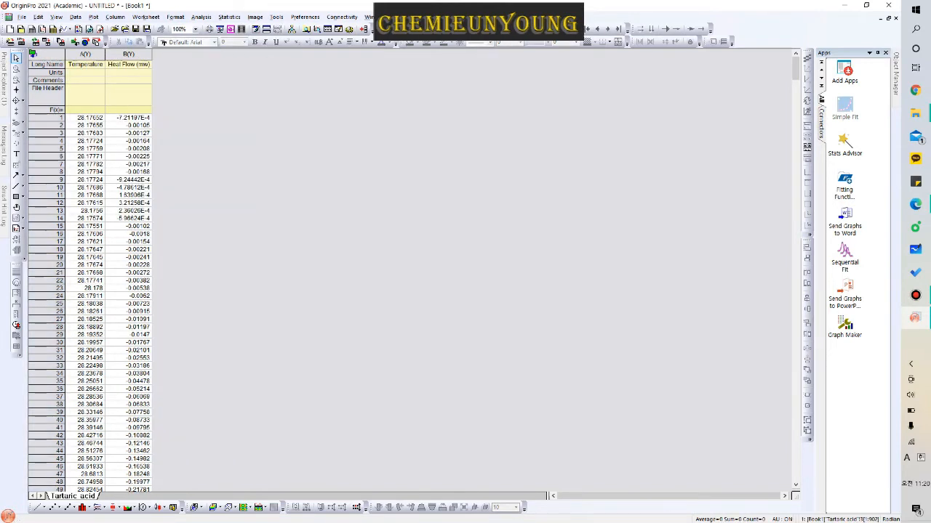
pyautogui.click(85, 54)
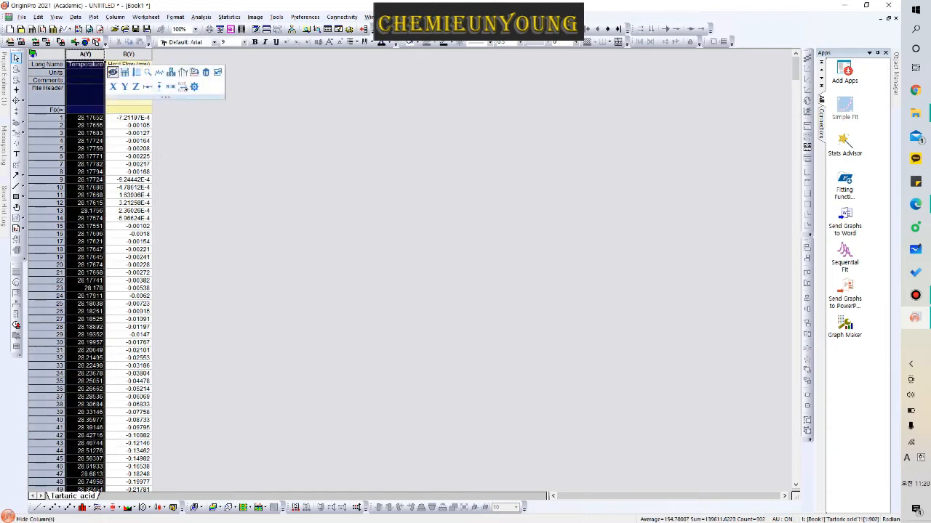
pyautogui.click(113, 86)
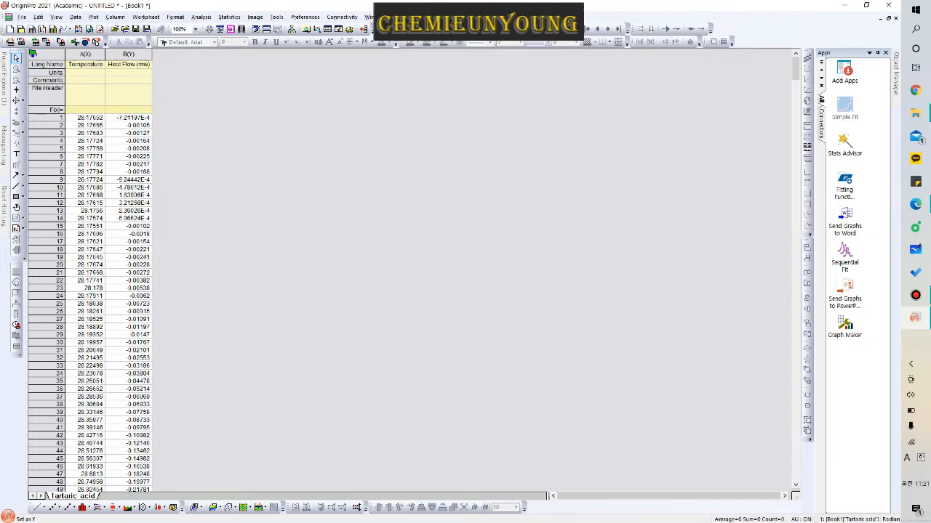
pyautogui.moveTo(85, 54); pyautogui.dragTo(128, 54)
pyautogui.rightClick(128, 55)
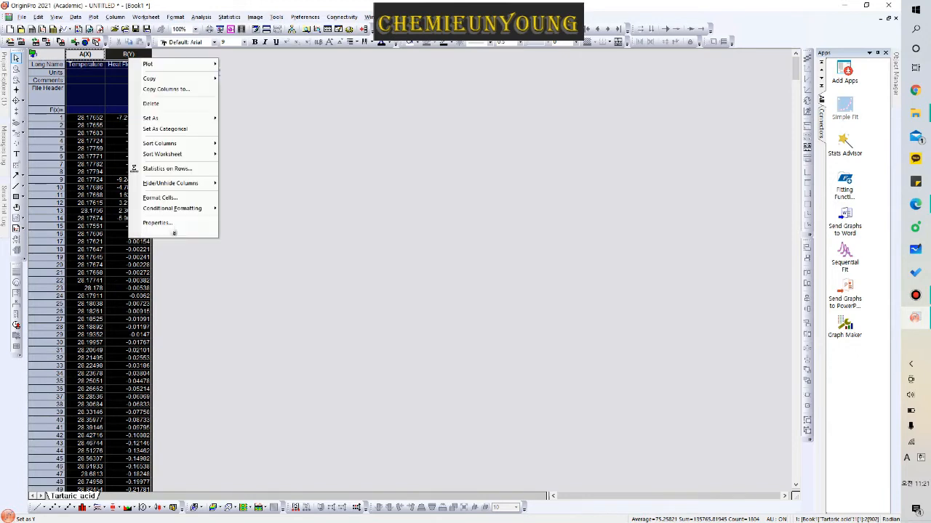
pyautogui.click(290, 138)
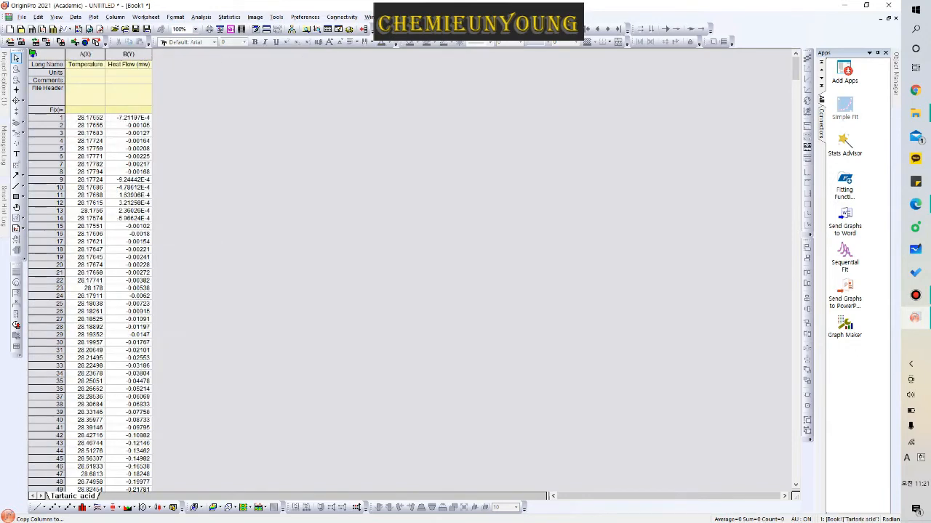
# Plot the Temperature and Heat Flow columns as a line graph
pyautogui.moveTo(85, 54); pyautogui.dragTo(128, 54)
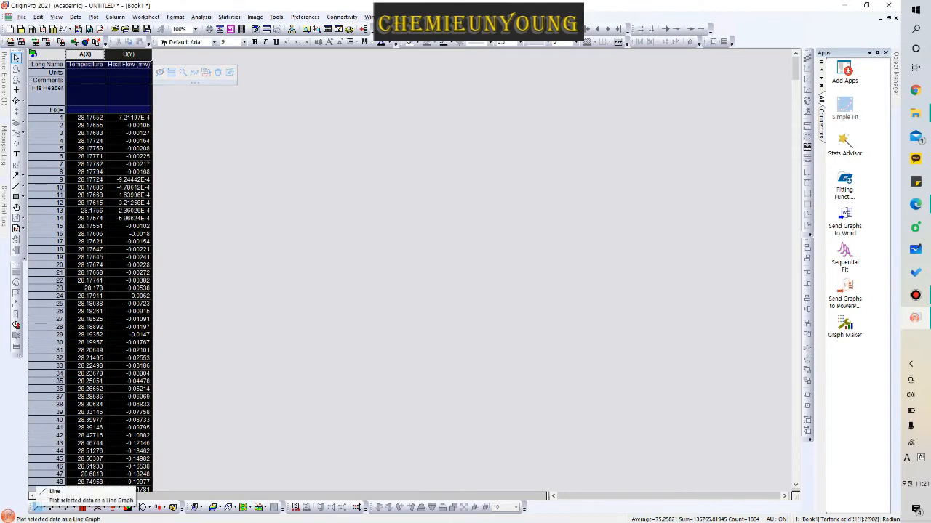
pyautogui.rightClick(131, 71)
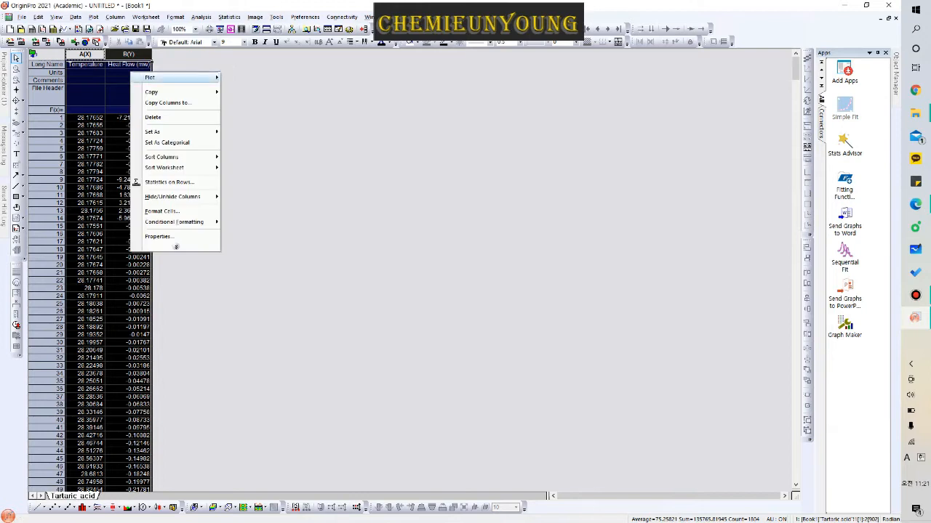
pyautogui.moveTo(149, 77)
pyautogui.moveTo(247, 77)
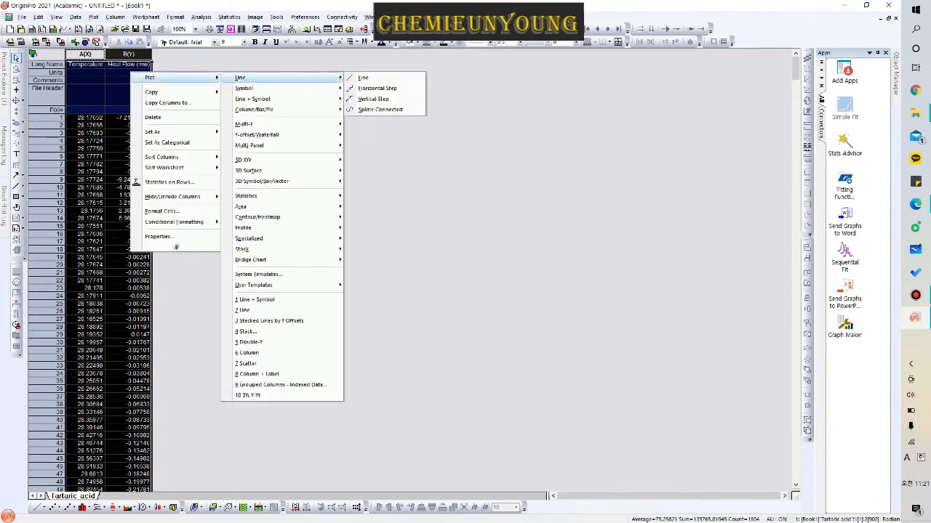
pyautogui.click(363, 78)
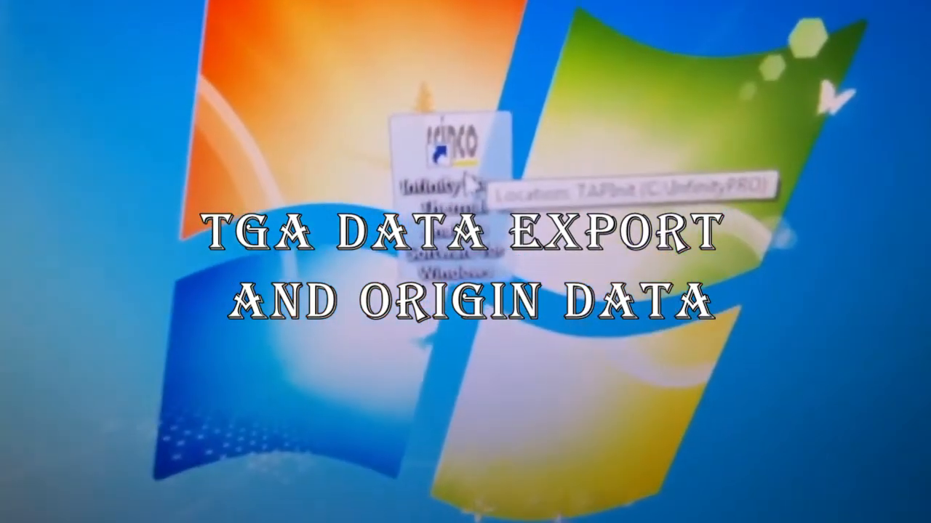
# Switch to the Infinity PRO thermal analysis software for the TGA, launch Analysis and open the ASCII Export tool
pyautogui.doubleClick(469, 185)
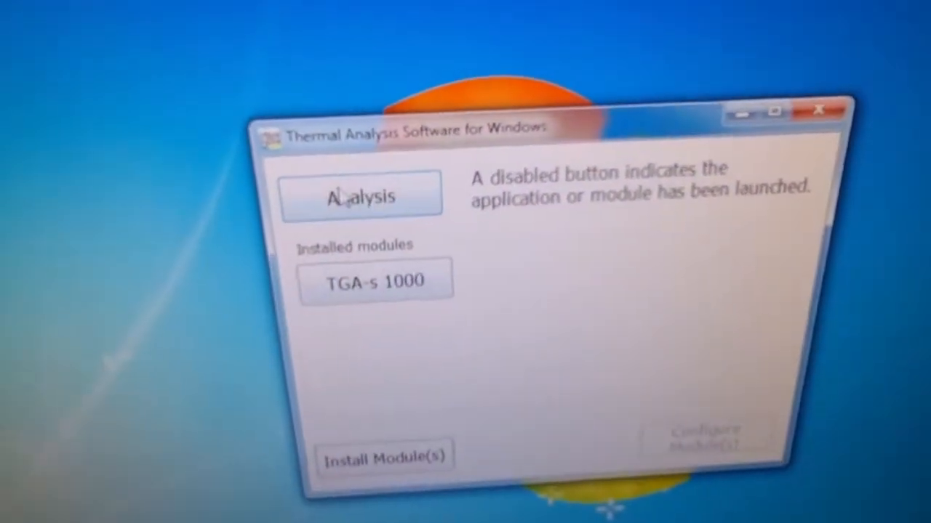
pyautogui.click(250, 140)
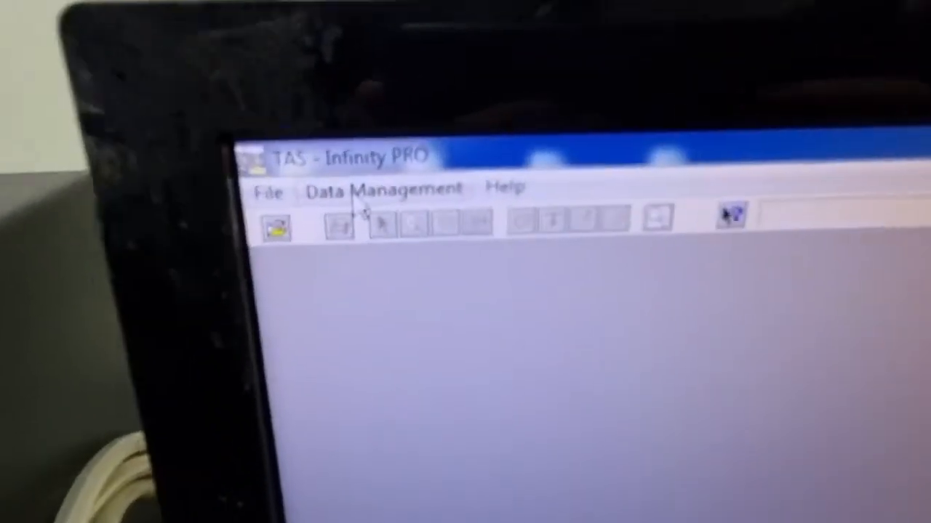
pyautogui.click(374, 234)
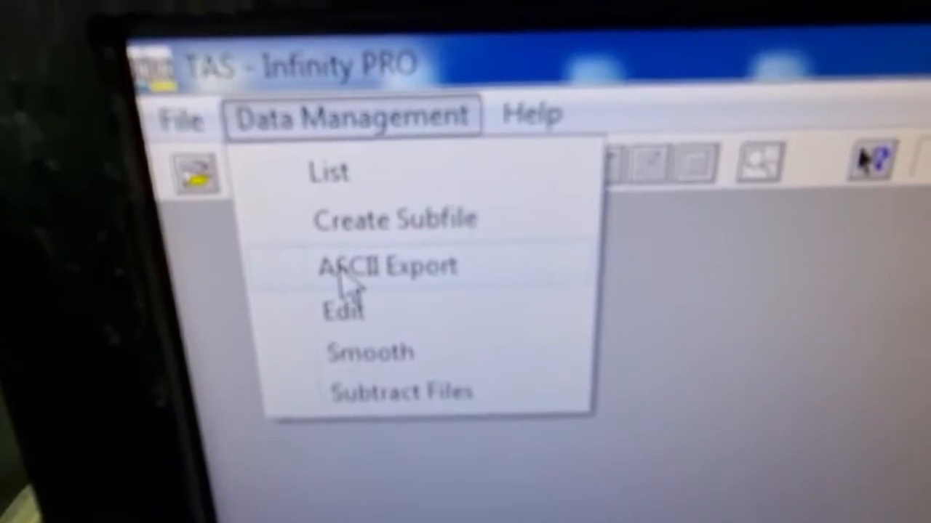
pyautogui.click(340, 272)
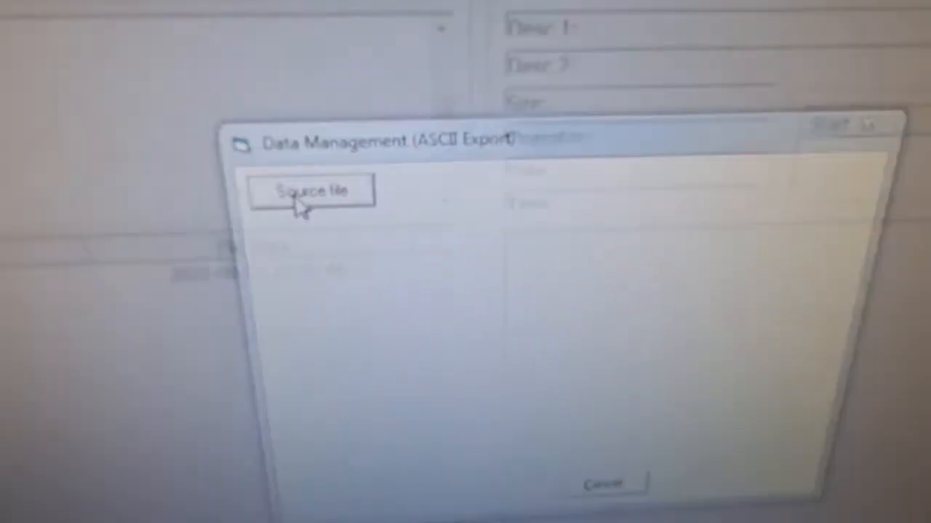
# Choose Zn-T.TGA as the source file for the ASCII export
pyautogui.click(307, 166)
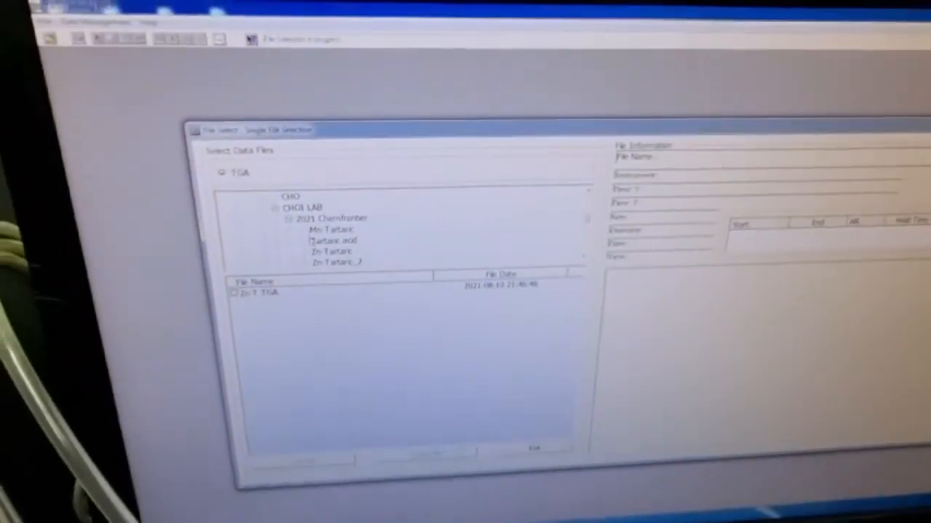
pyautogui.click(200, 280)
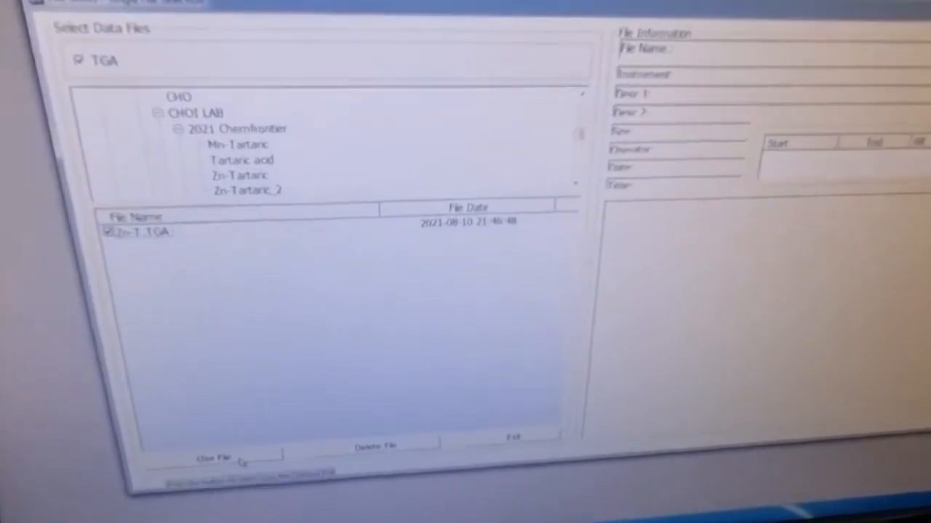
pyautogui.click(210, 424)
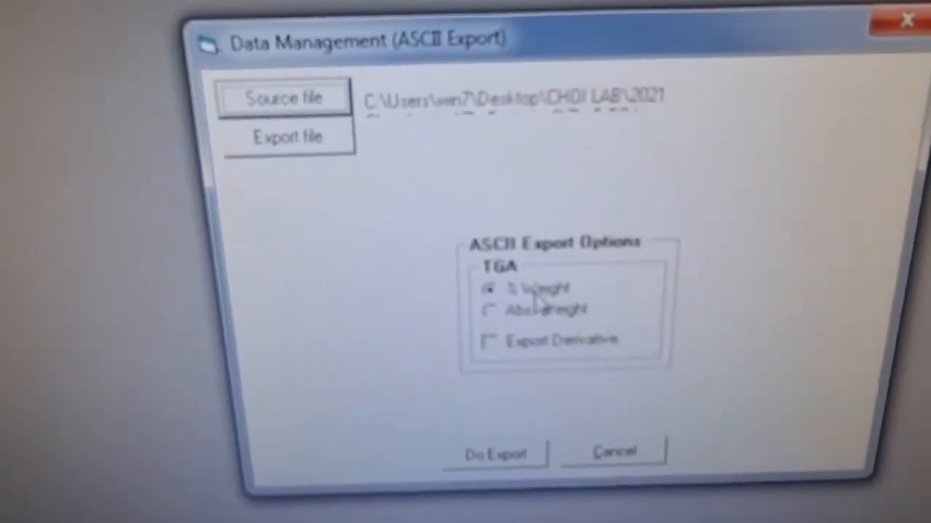
# Name the export file test in the Zn-Tartaric_2 folder and run the TGA ASCII export
pyautogui.click(314, 178)
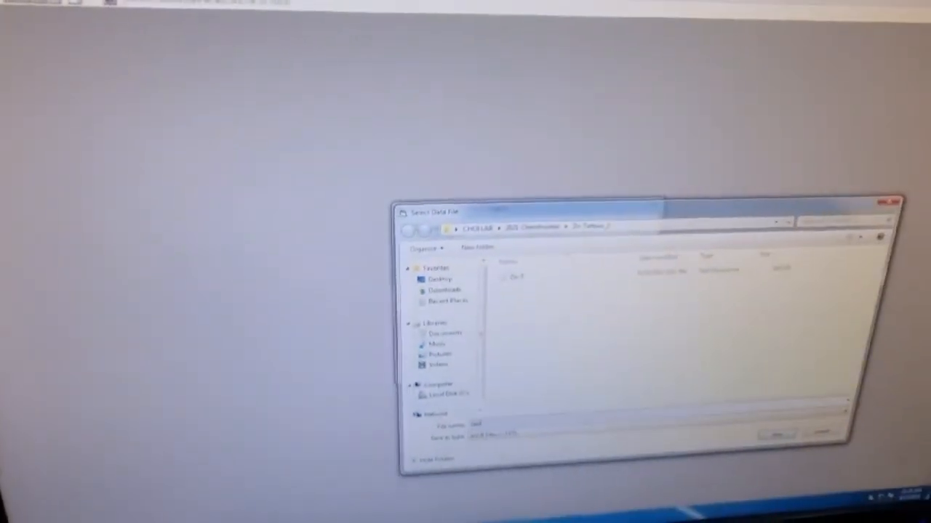
pyautogui.click(782, 439)
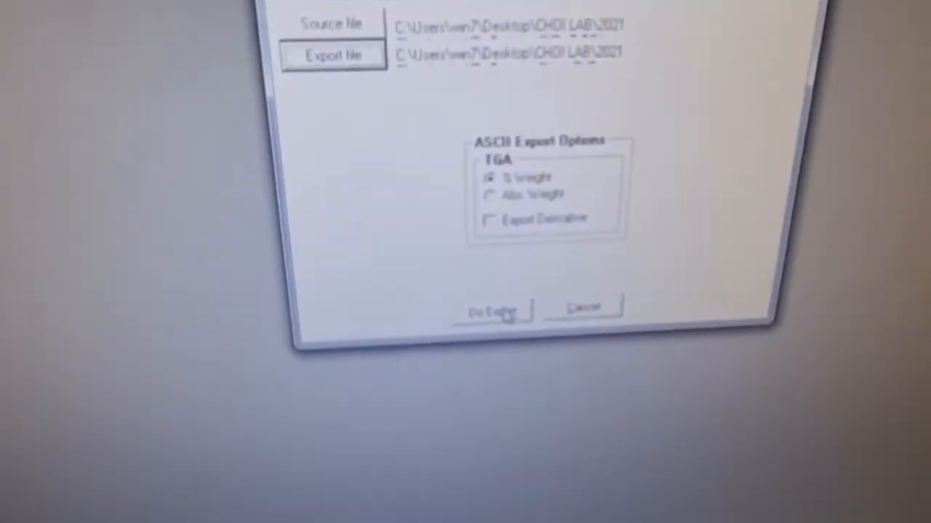
pyautogui.click(487, 374)
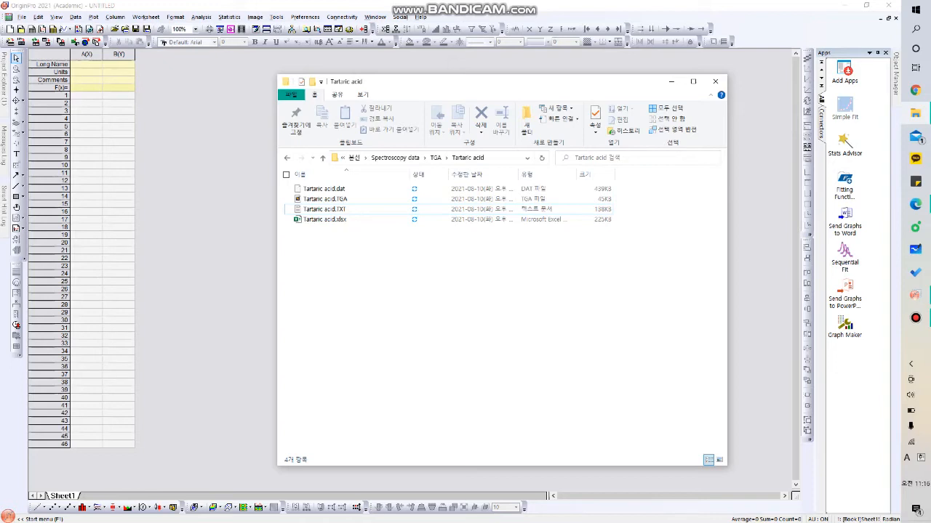
# Import Tartaric acid.TXT from the TGA folder into the empty OriginPro worksheet and minimise the file window
pyautogui.click(325, 210)
pyautogui.click(378, 254)
pyautogui.click(324, 209)
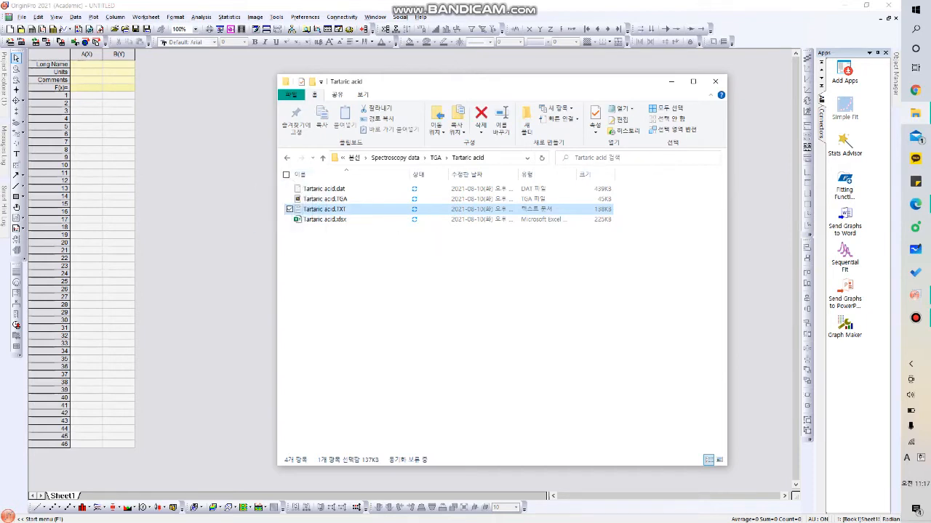
pyautogui.moveTo(324, 209); pyautogui.dragTo(103, 218)
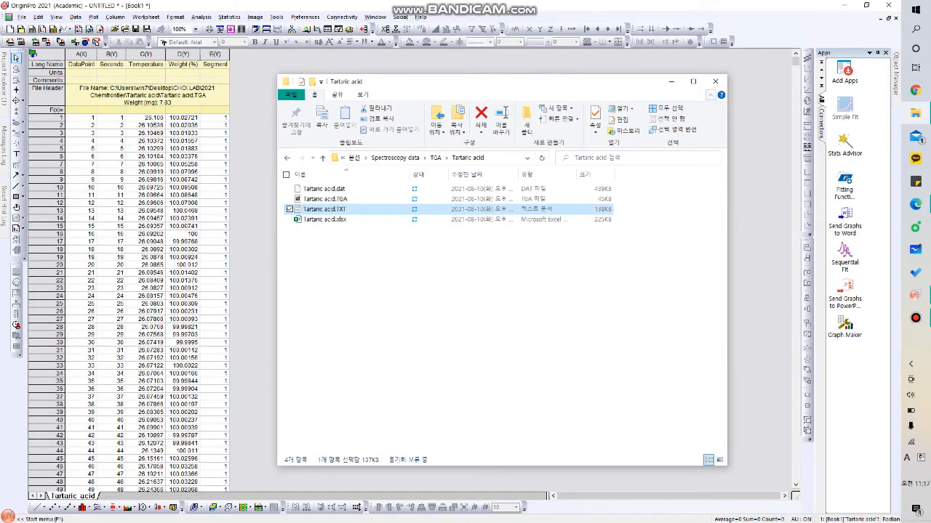
pyautogui.click(671, 82)
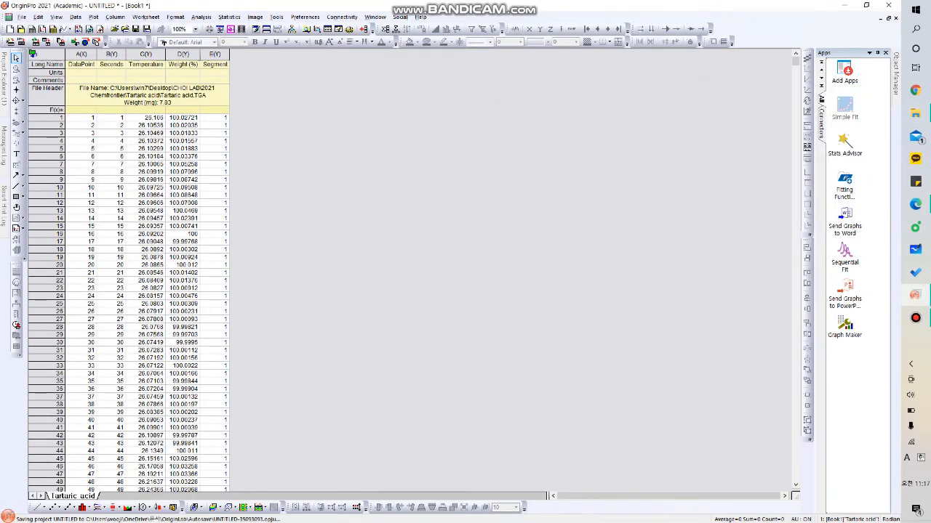
# Delete the DataPoint, Seconds and Segment columns and set the Temperature column as X
pyautogui.moveTo(82, 54); pyautogui.dragTo(113, 54)
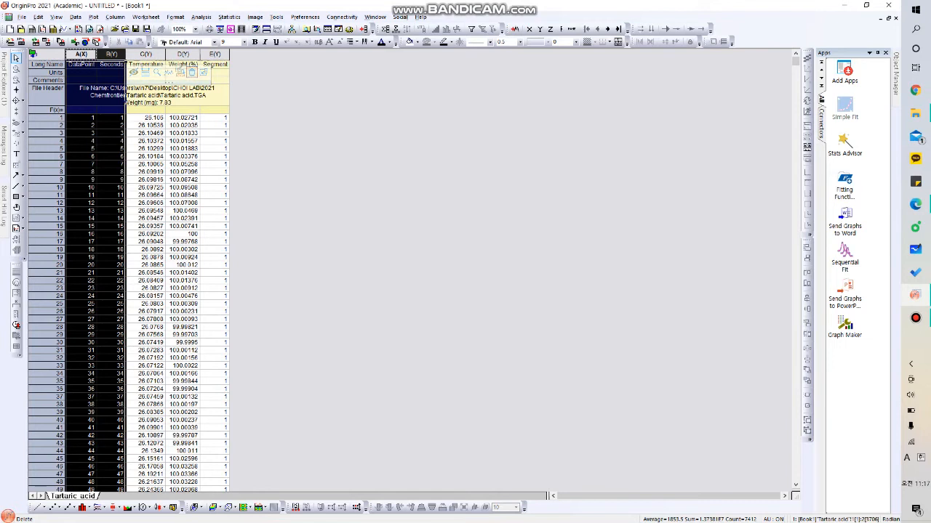
pyautogui.rightClick(101, 85)
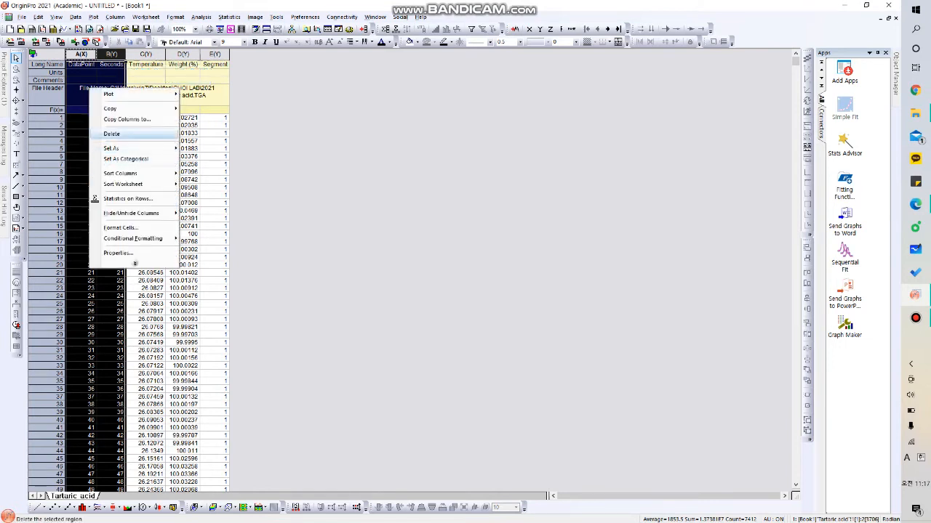
pyautogui.click(124, 134)
pyautogui.click(154, 55)
pyautogui.rightClick(155, 54)
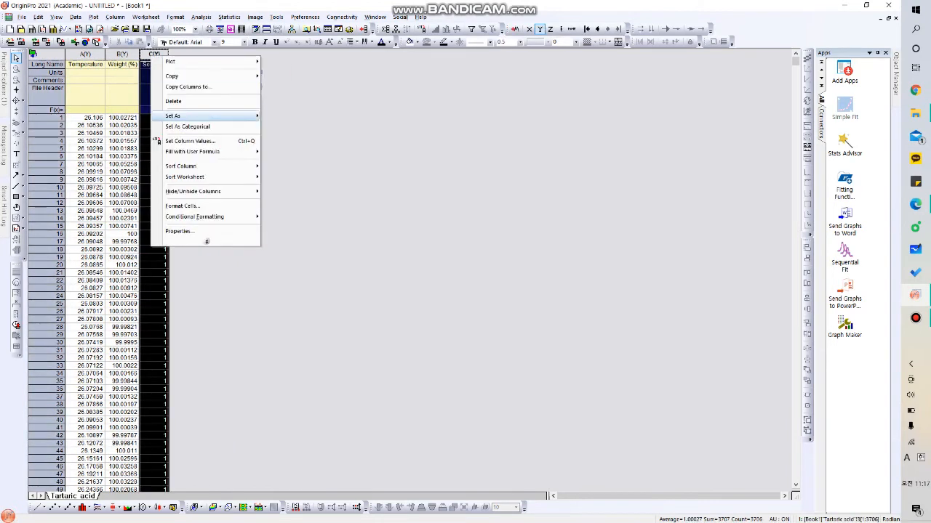
pyautogui.click(175, 101)
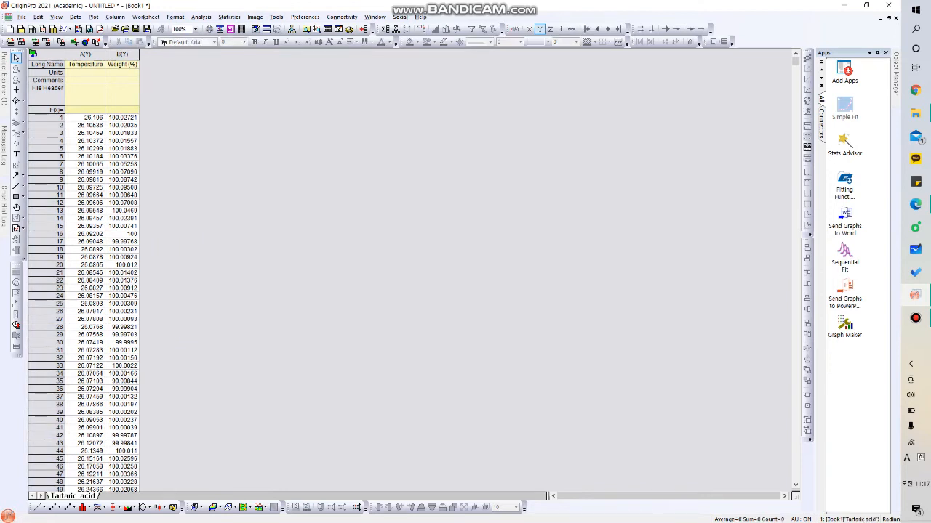
pyautogui.click(87, 55)
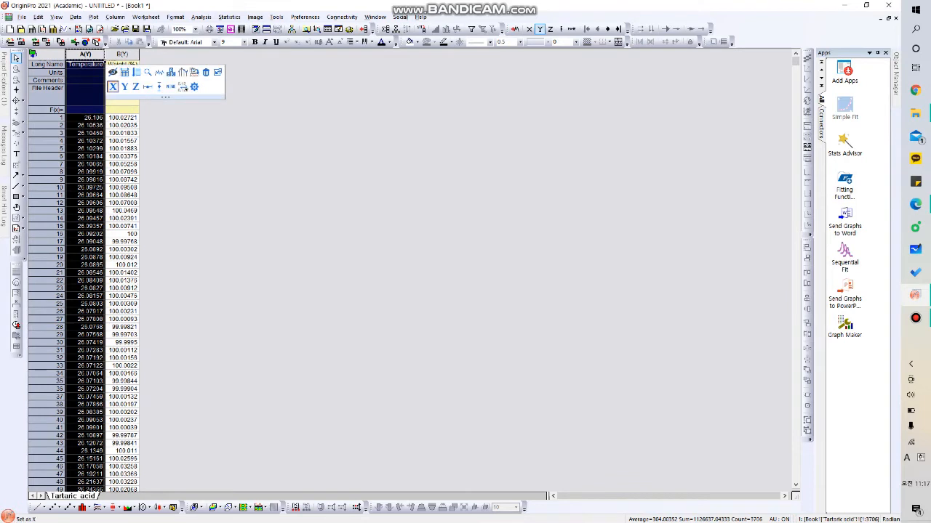
pyautogui.click(113, 87)
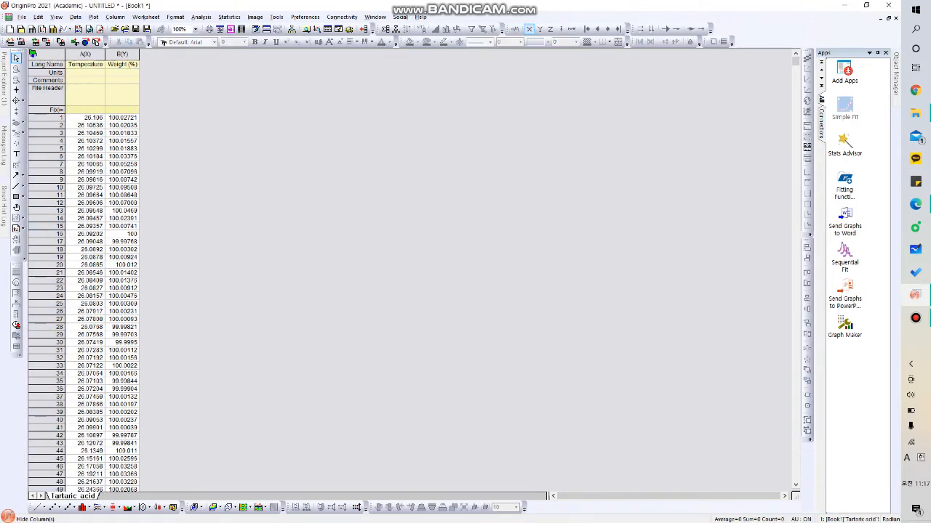
# Plot the Temperature and Weight (%) columns as a line graph and change its legend text to Tartaric acid
pyautogui.moveTo(85, 55); pyautogui.dragTo(122, 54)
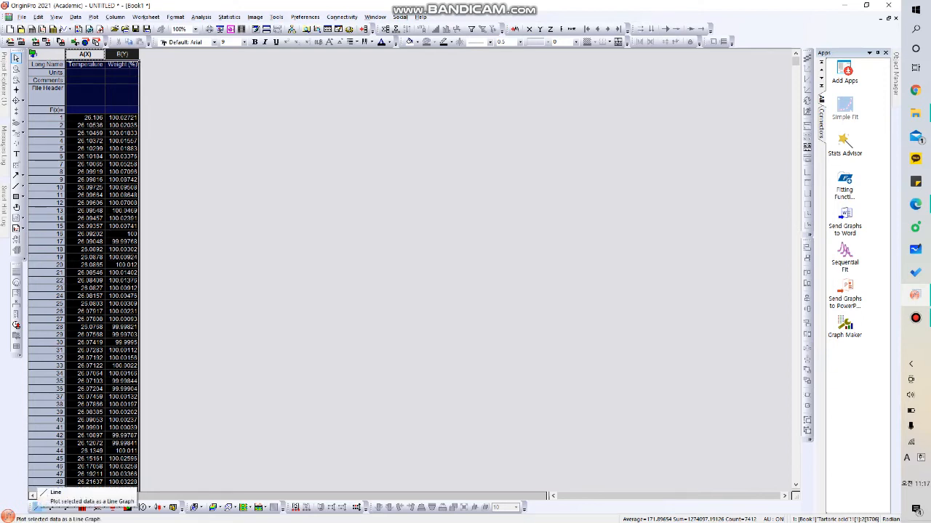
pyautogui.click(36, 507)
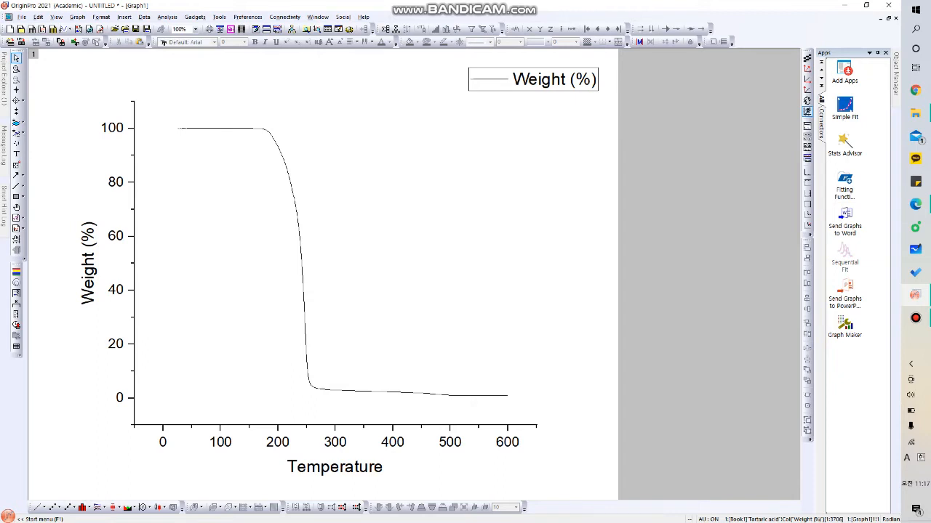
pyautogui.doubleClick(555, 79)
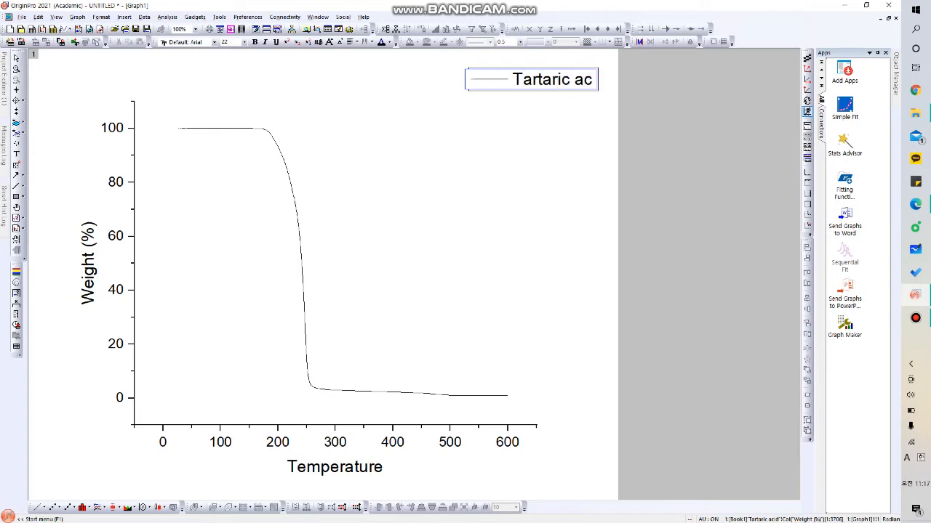
pyautogui.press('Escape')
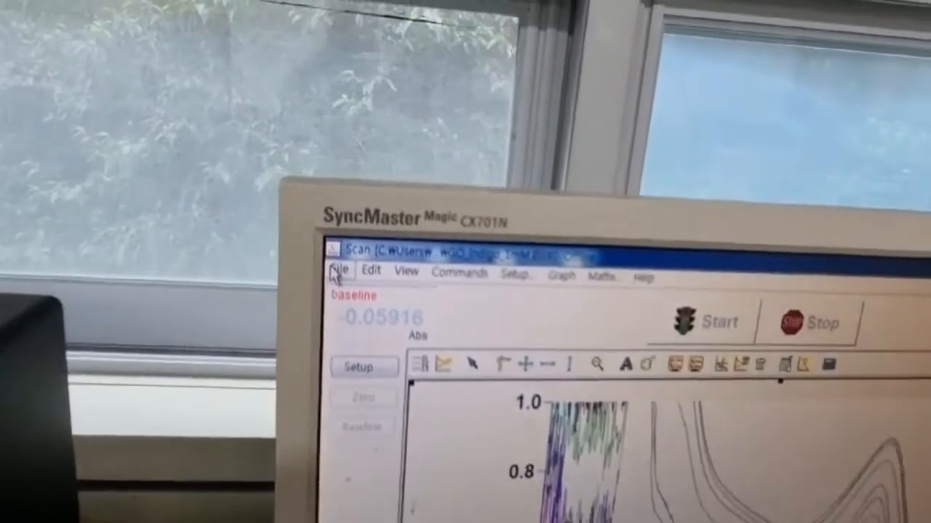
# Switch to the UV-vis Scan software and save the data as Spreadsheet Ascii (*.CSV) named GO_Indigo_1mM in the 2021R&E folder
pyautogui.click(337, 272)
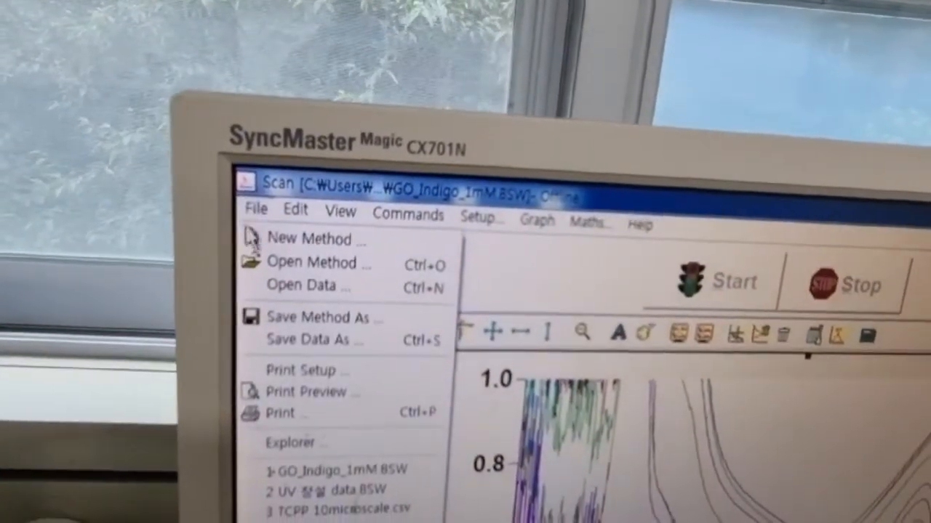
pyautogui.click(302, 338)
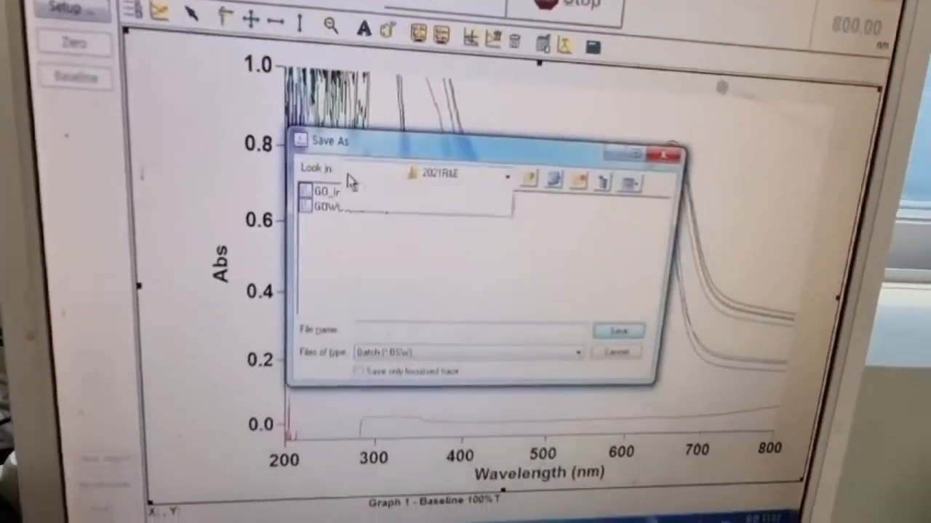
pyautogui.click(494, 282)
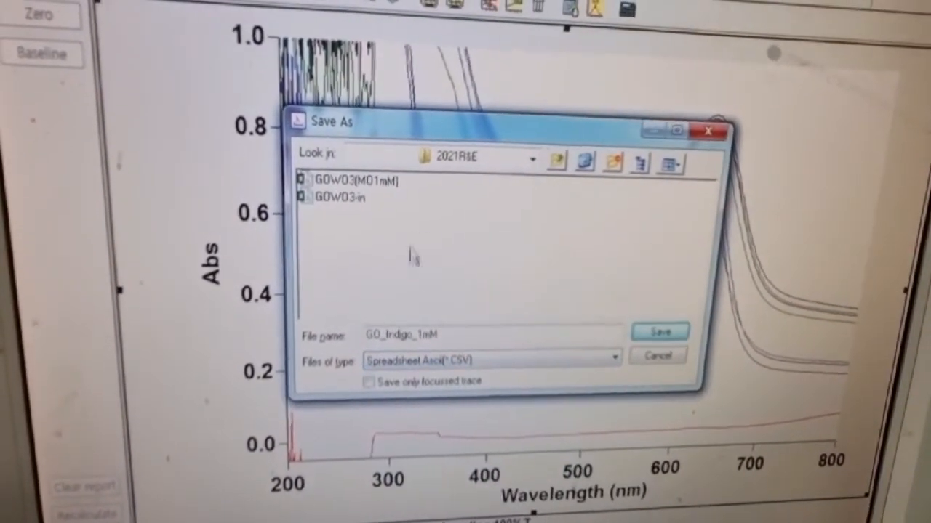
pyautogui.click(670, 333)
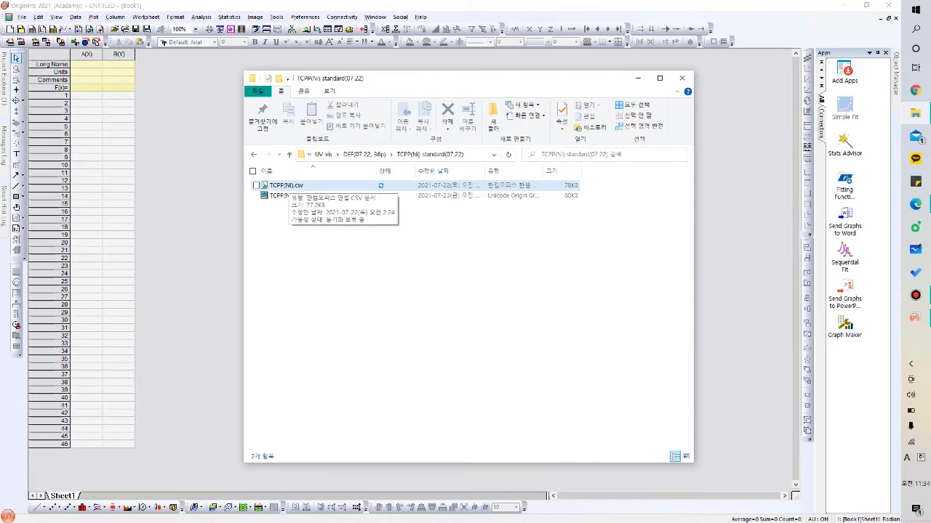
# Switch to OriginPro, import TCPP(Ni).csv into the empty worksheet and minimise the file window
pyautogui.click(290, 186)
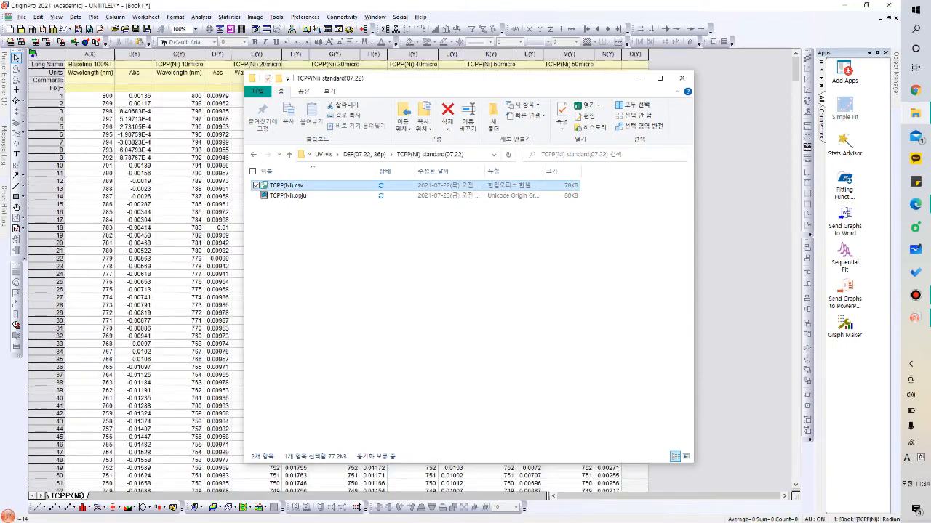
pyautogui.click(638, 78)
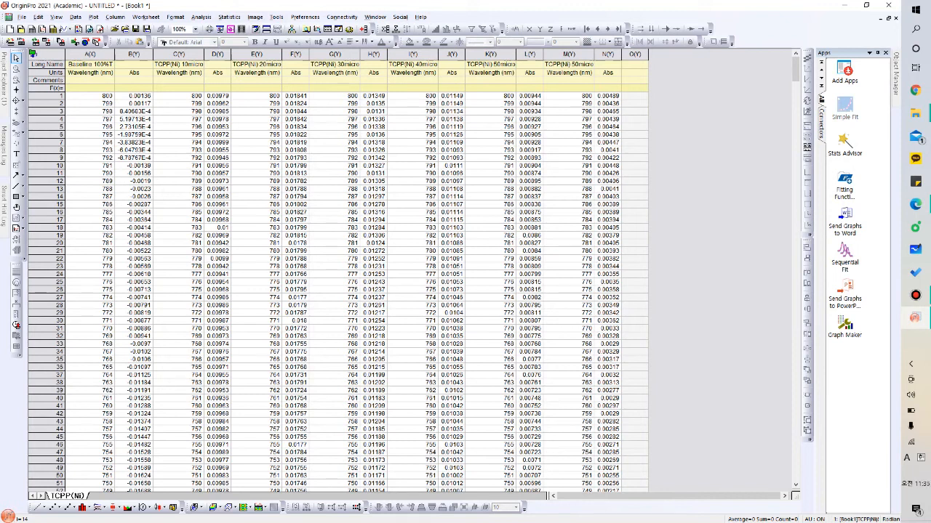
# Set the Wavelength (nm) columns C, E, G, I, K and M as X columns
pyautogui.click(179, 54)
pyautogui.click(212, 87)
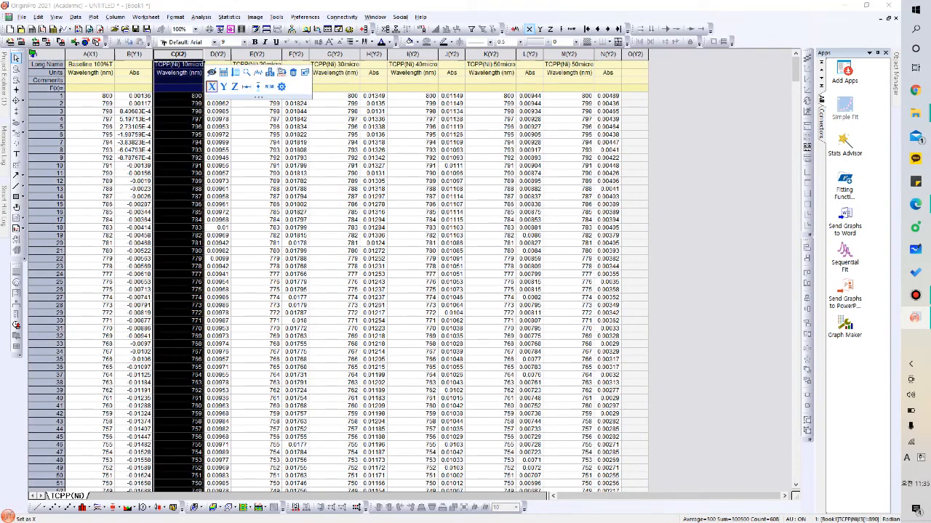
pyautogui.click(256, 54)
pyautogui.click(290, 87)
pyautogui.click(334, 55)
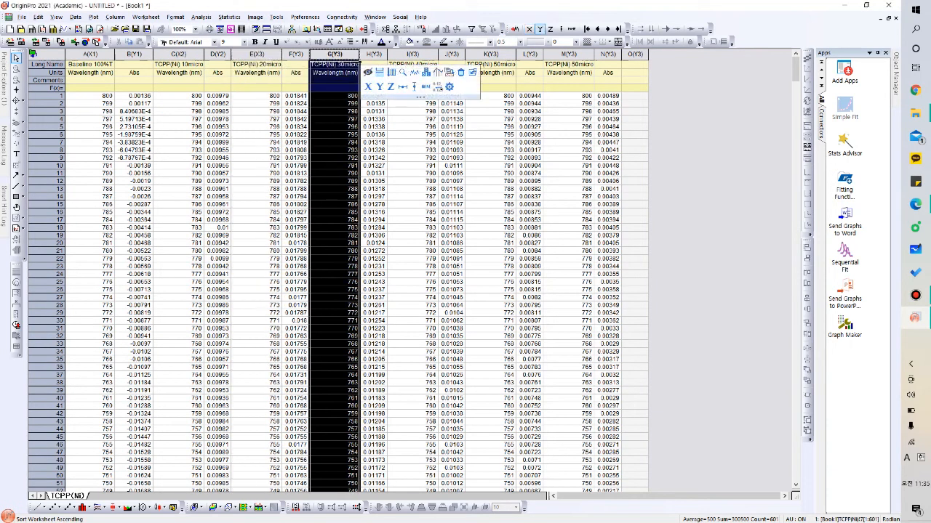
pyautogui.click(368, 87)
pyautogui.click(412, 55)
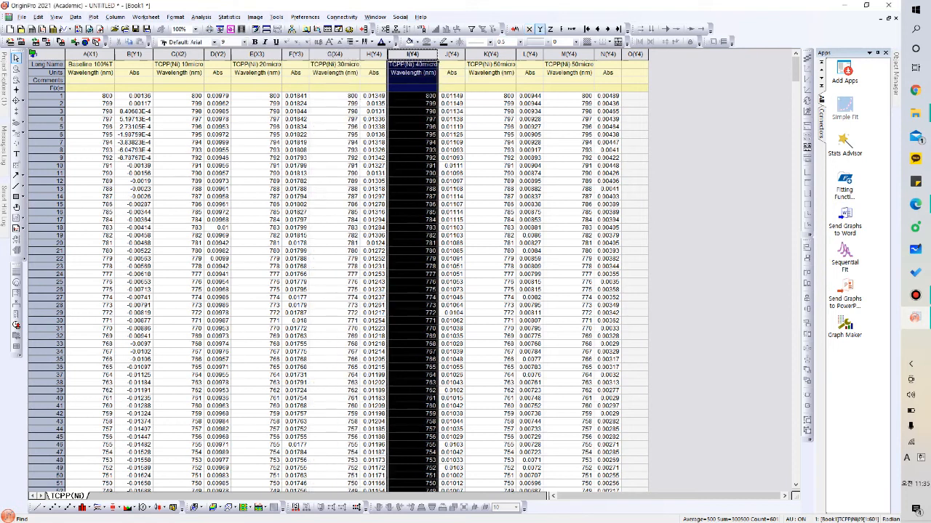
pyautogui.click(445, 87)
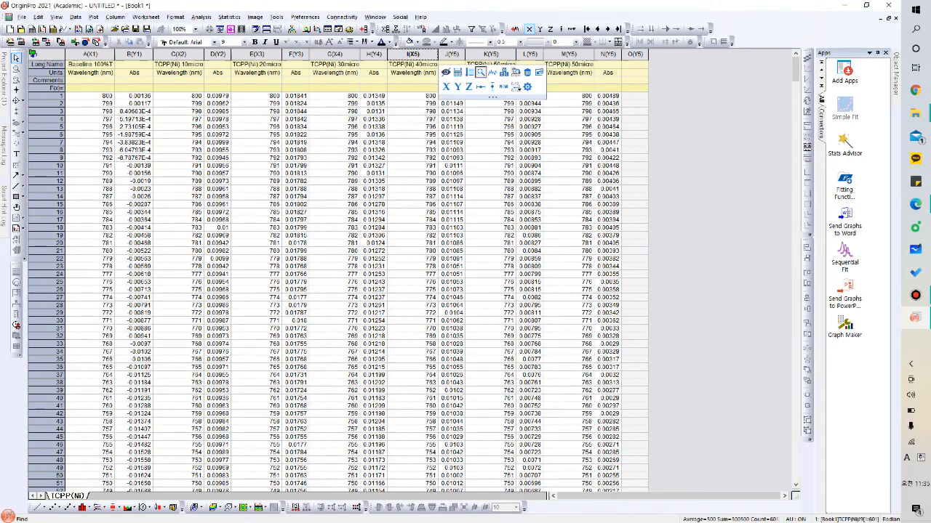
pyautogui.click(491, 54)
pyautogui.click(524, 87)
pyautogui.click(568, 55)
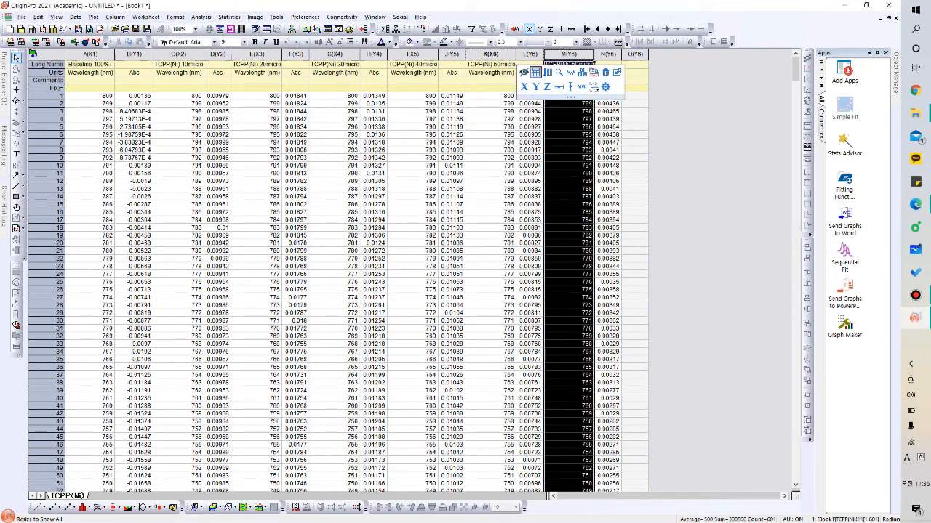
pyautogui.click(602, 87)
pyautogui.click(698, 168)
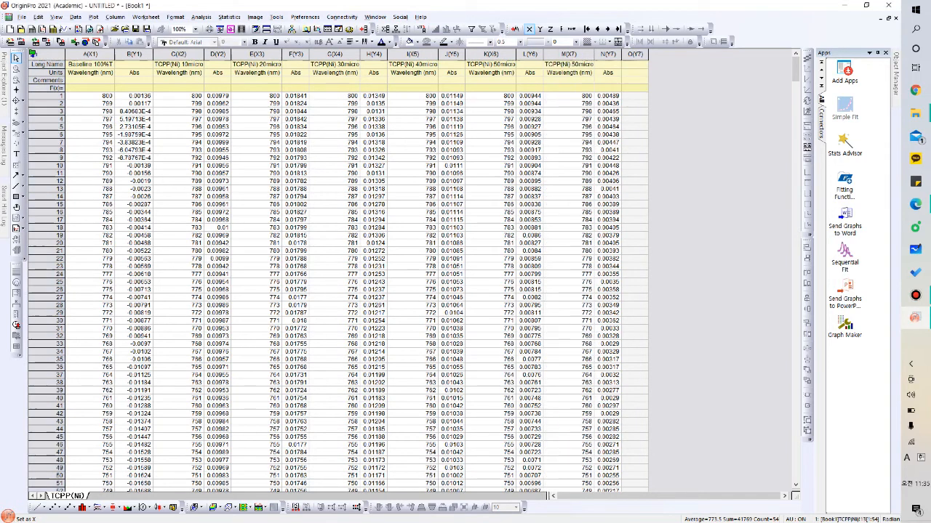
# Plot columns A through N, all wavelength and absorbance pairs, as a line graph
pyautogui.moveTo(89, 54); pyautogui.dragTo(618, 55)
pyautogui.rightClick(428, 95)
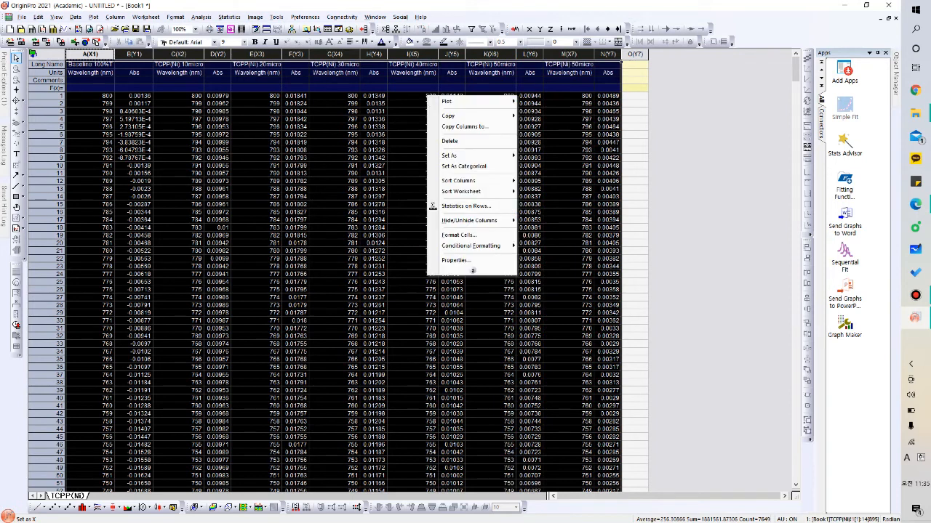
pyautogui.moveTo(465, 101)
pyautogui.moveTo(553, 102)
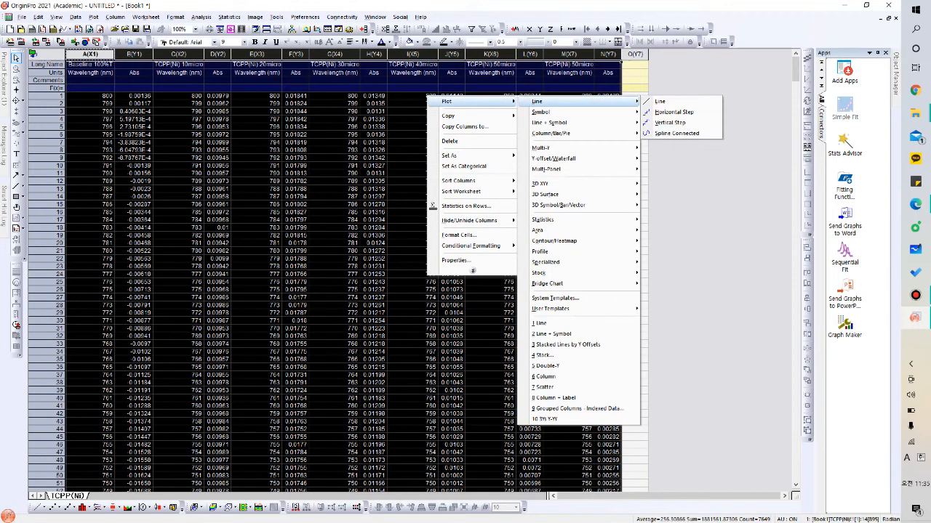
pyautogui.click(673, 102)
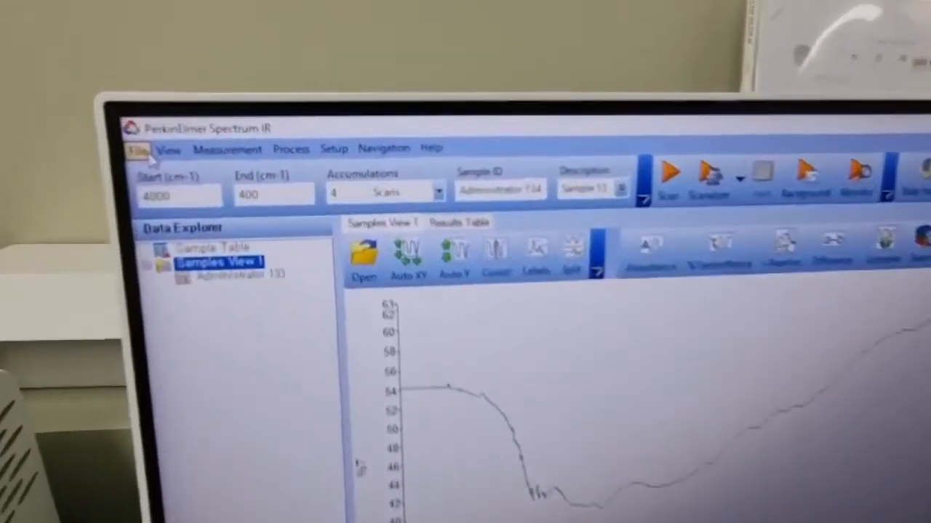
# Switch to PerkinElmer Spectrum IR and export the spectrum in ASCII (.ASC) format to C:\pel_data\export
pyautogui.click(55, 57)
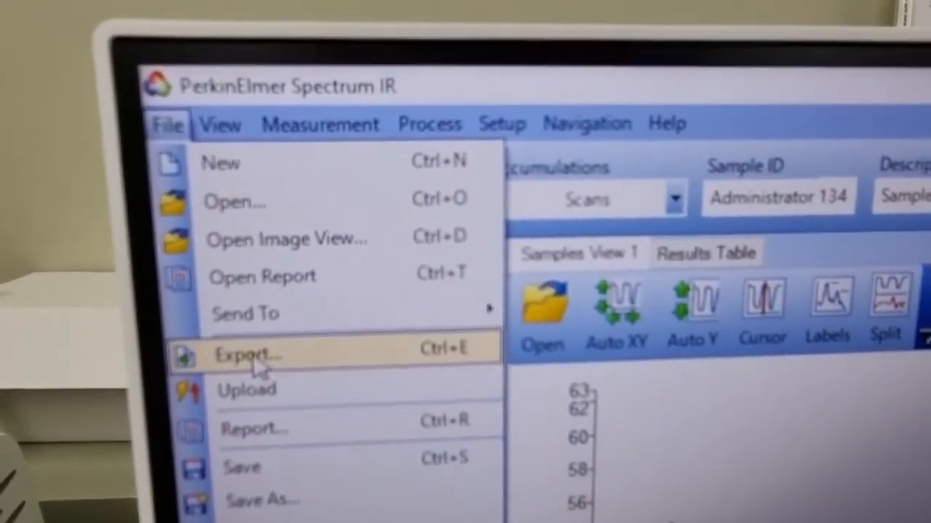
pyautogui.click(256, 364)
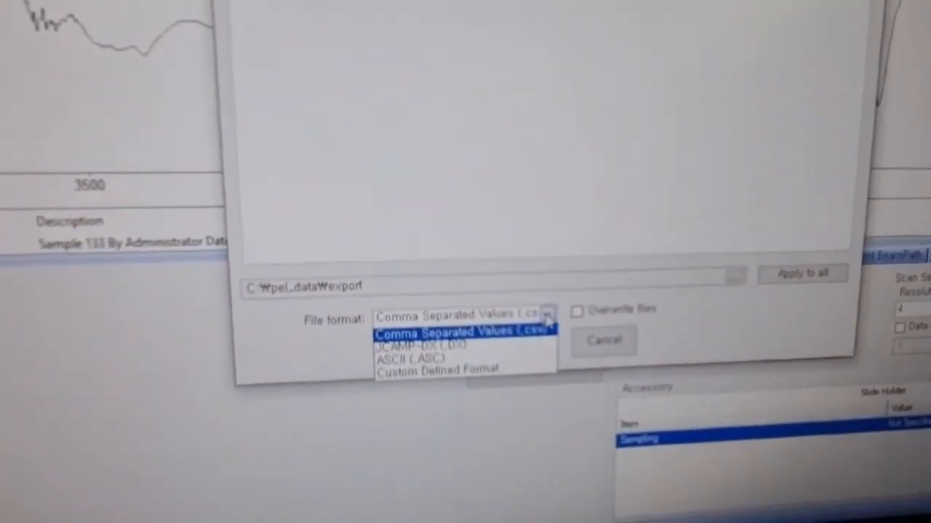
pyautogui.click(425, 374)
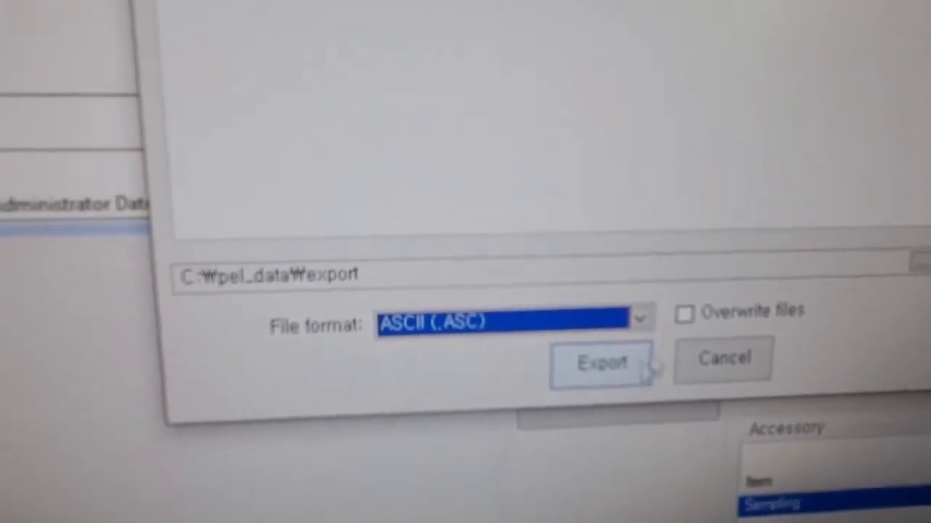
pyautogui.click(608, 354)
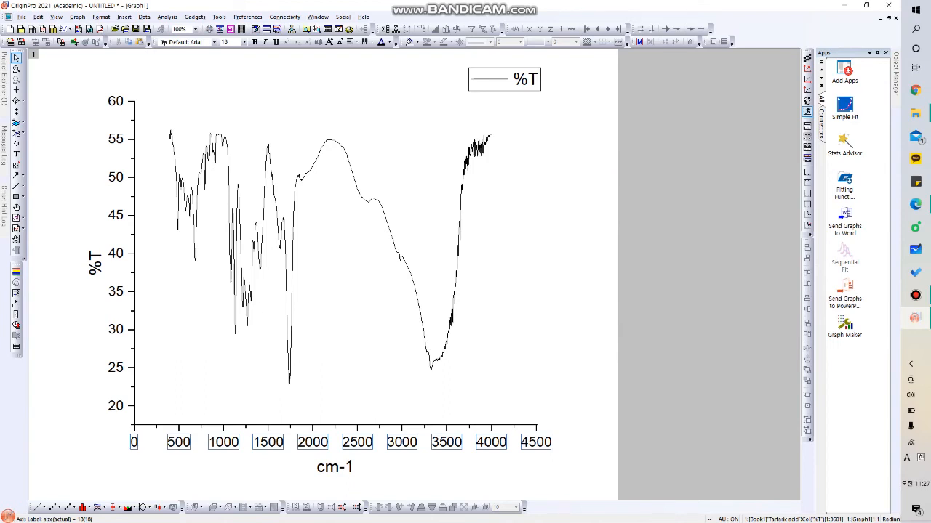
# Switch to the IR graph in OriginPro and set its horizontal cm-1 axis scale from 4000 to 400
pyautogui.rightClick(493, 441)
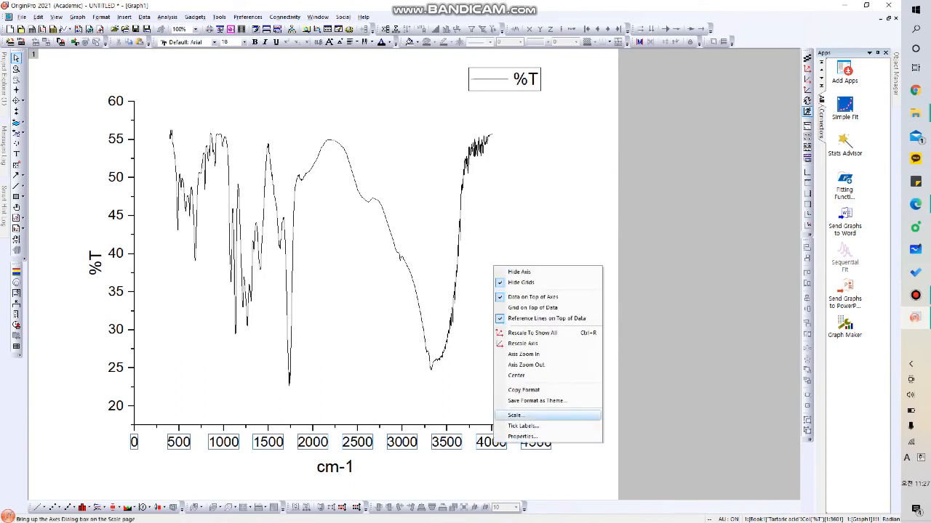
pyautogui.click(514, 415)
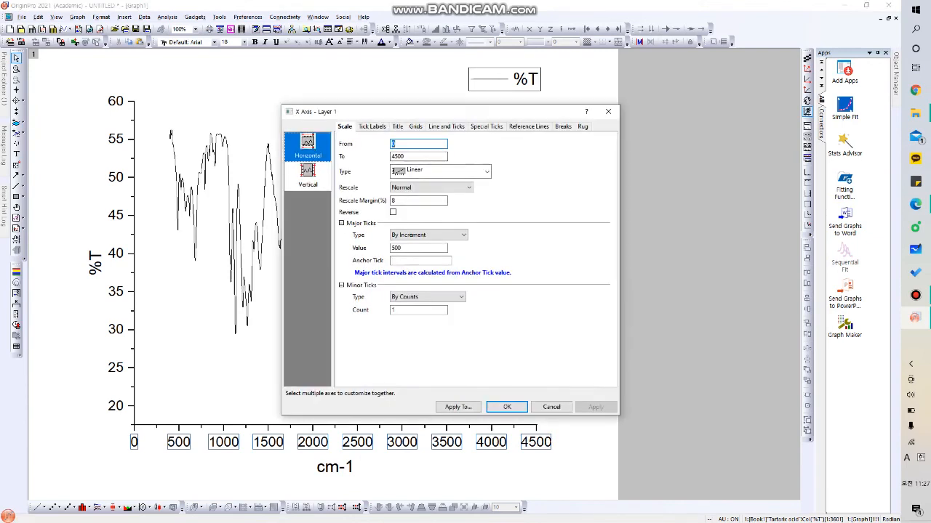
pyautogui.write('4000')
pyautogui.press('Tab')
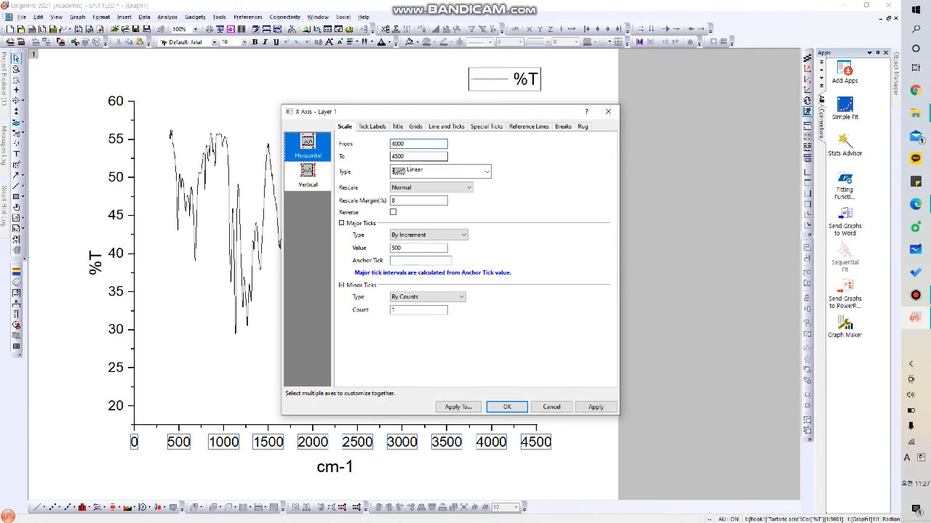
pyautogui.write('400')
pyautogui.moveTo(429, 112); pyautogui.dragTo(660, 102)
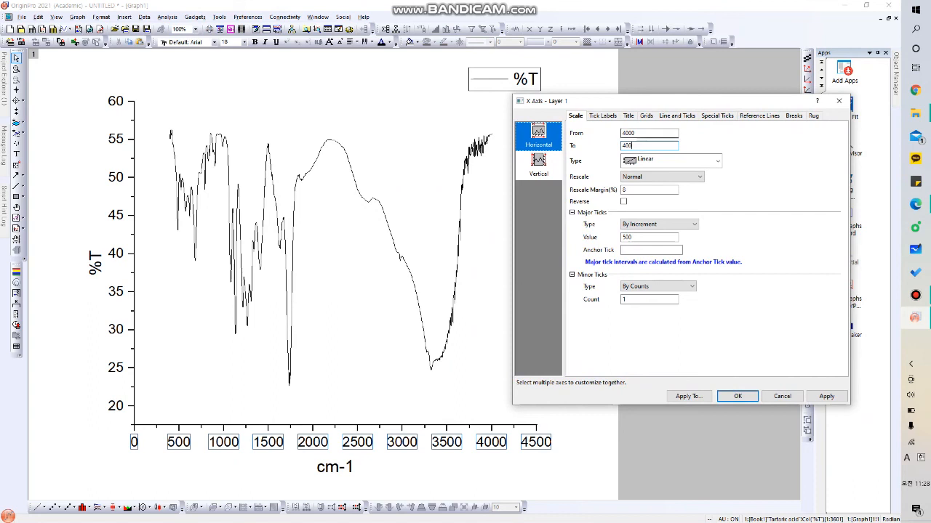
pyautogui.click(737, 396)
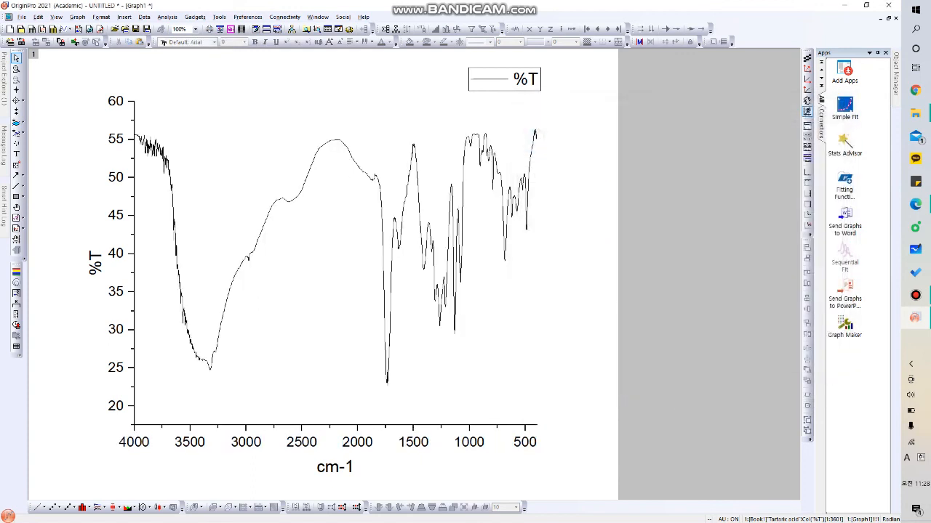
pyautogui.moveTo(504, 227)
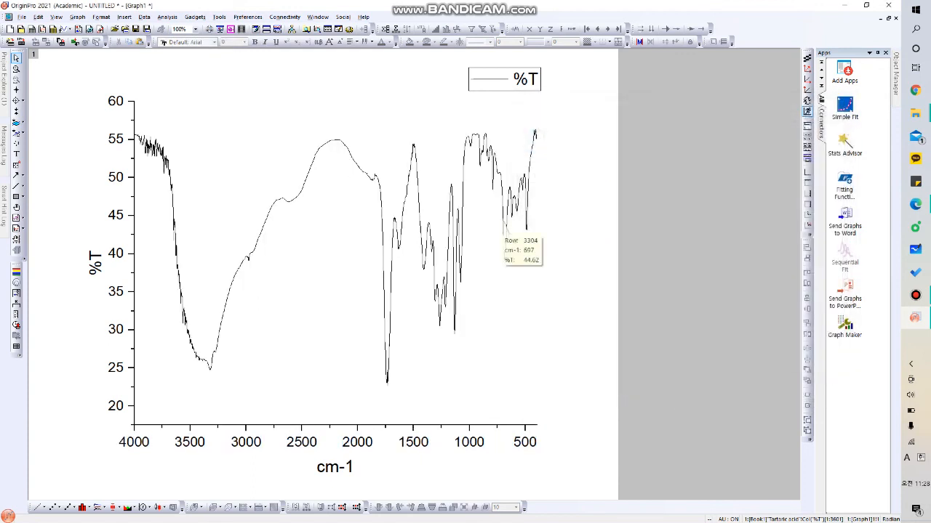